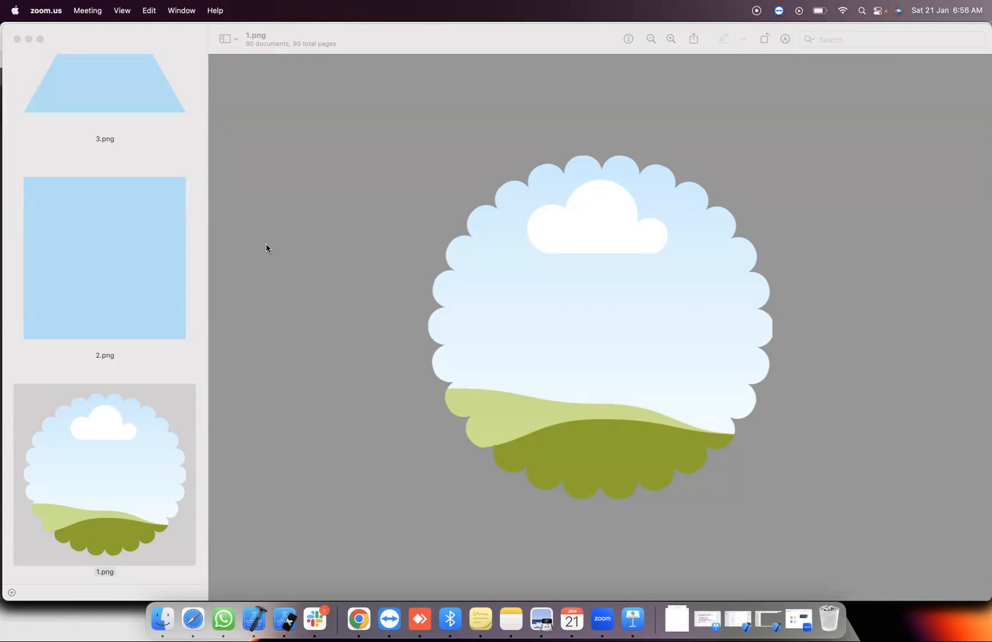
Look through the shape, number and letter frame images in the preview from 2.png up to 90.png
click(107, 310)
key(Up)
key(Up)
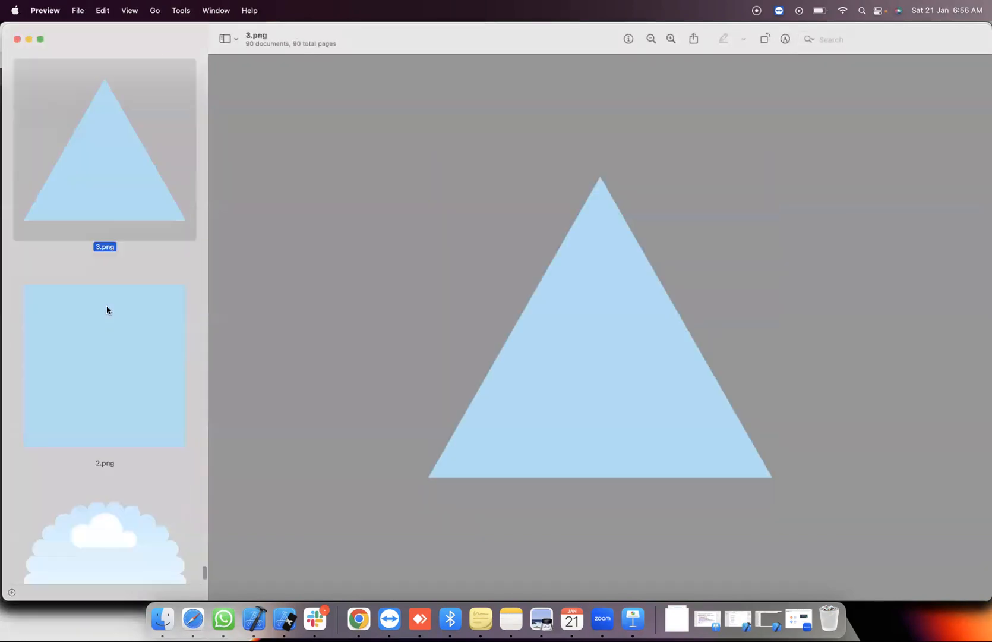
key(Up)
key(Up)
key(Up)
key(Up)
key(Up)
key(Up)
key(Up)
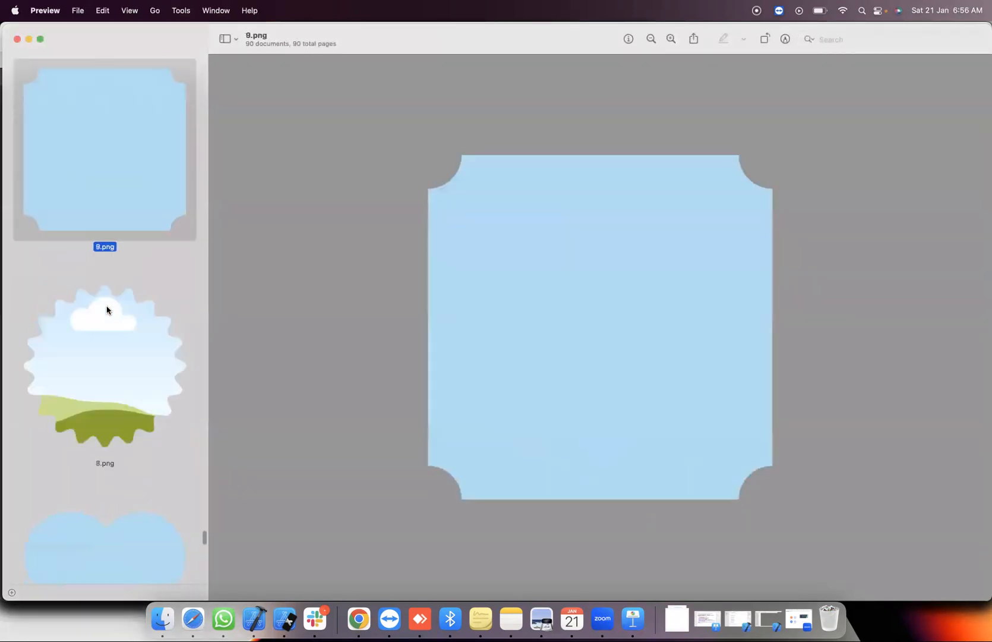
key(Up)
key(Up)
key(Up)
key(Up)
key(Up)
key(Up)
key(Up)
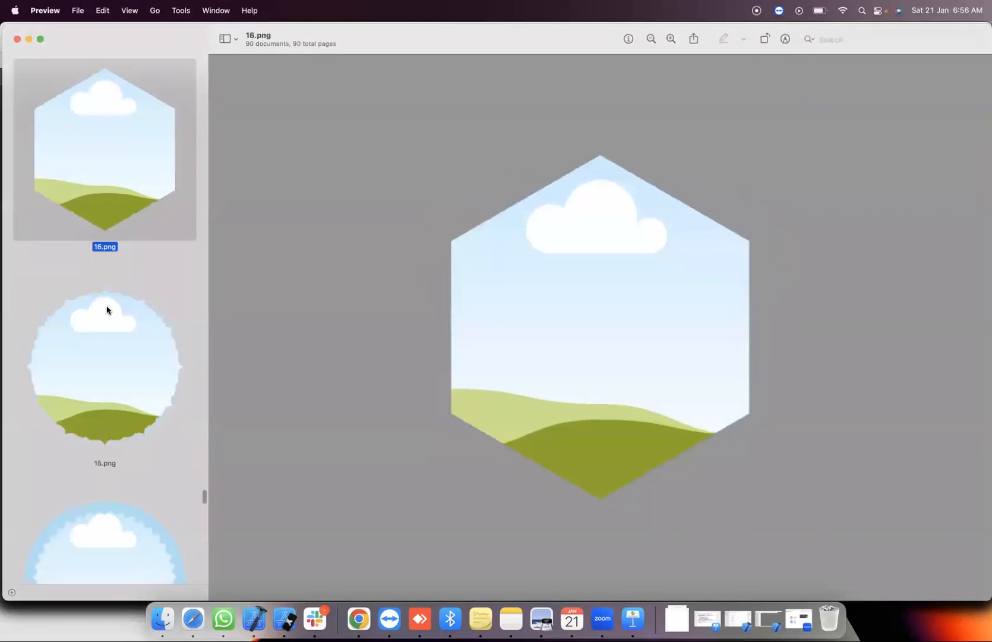
key(Up)
key(Up)
key(Up)
key(Up)
key(Up)
key(Up)
key(Up)
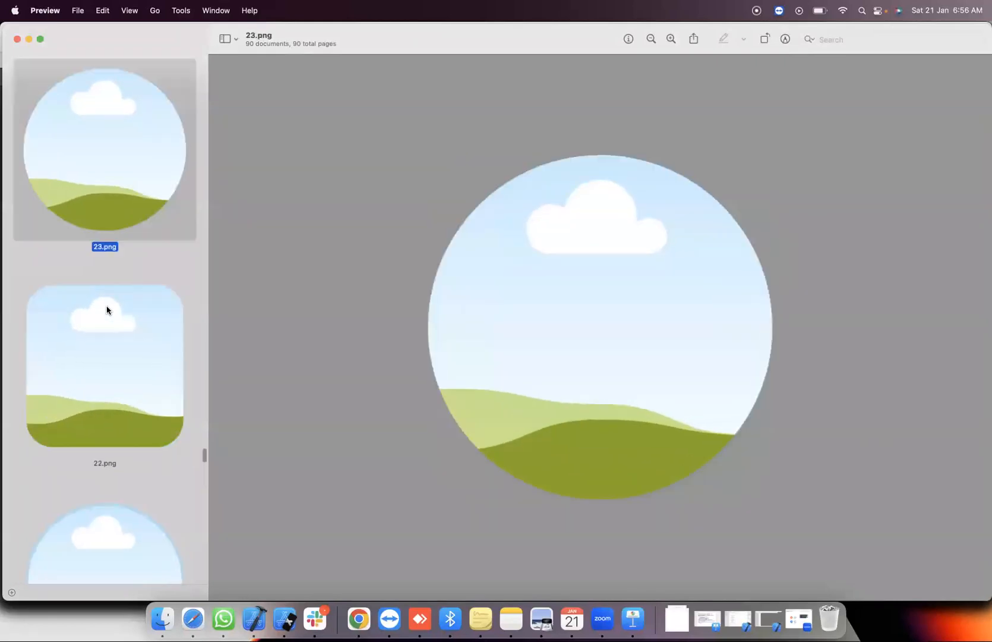
key(Up)
key(Up)
key(Up)
key(Up)
key(Up)
key(Up)
key(Up)
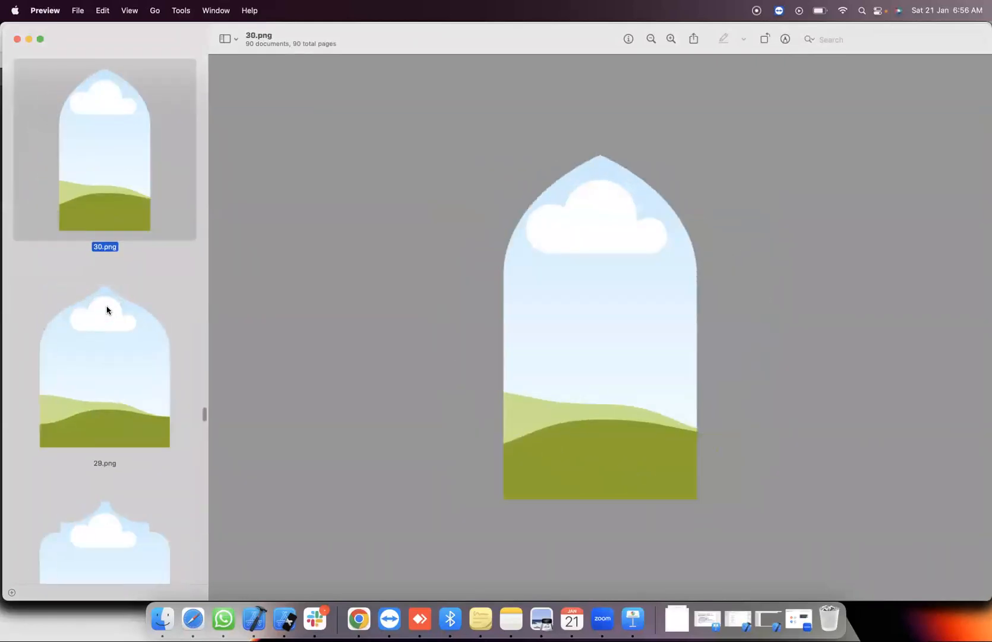
key(Up)
key(Up)
key(Up)
key(Up)
key(Up)
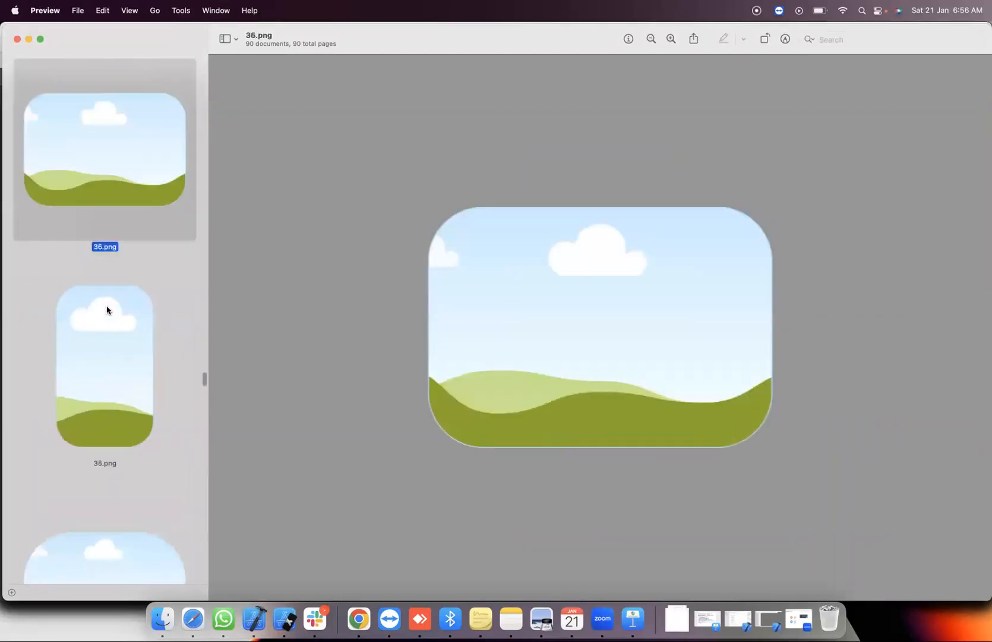
key(Up)
key(Up)
key(Up)
key(Up)
key(Up)
key(Up)
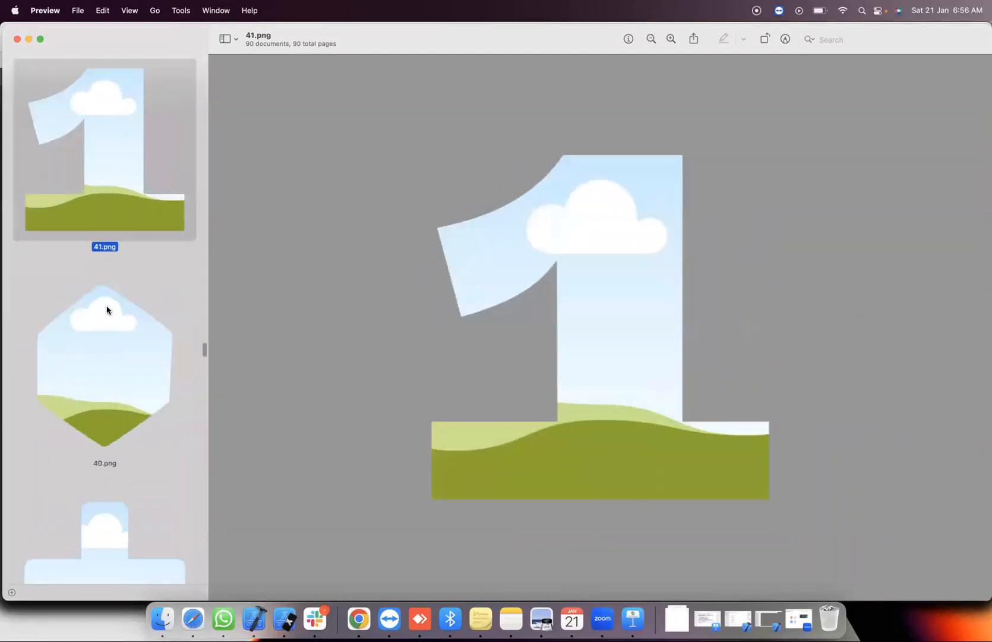
key(Up)
key(Up)
key(Up)
key(Up)
key(Up)
key(Up)
key(Up)
key(Up)
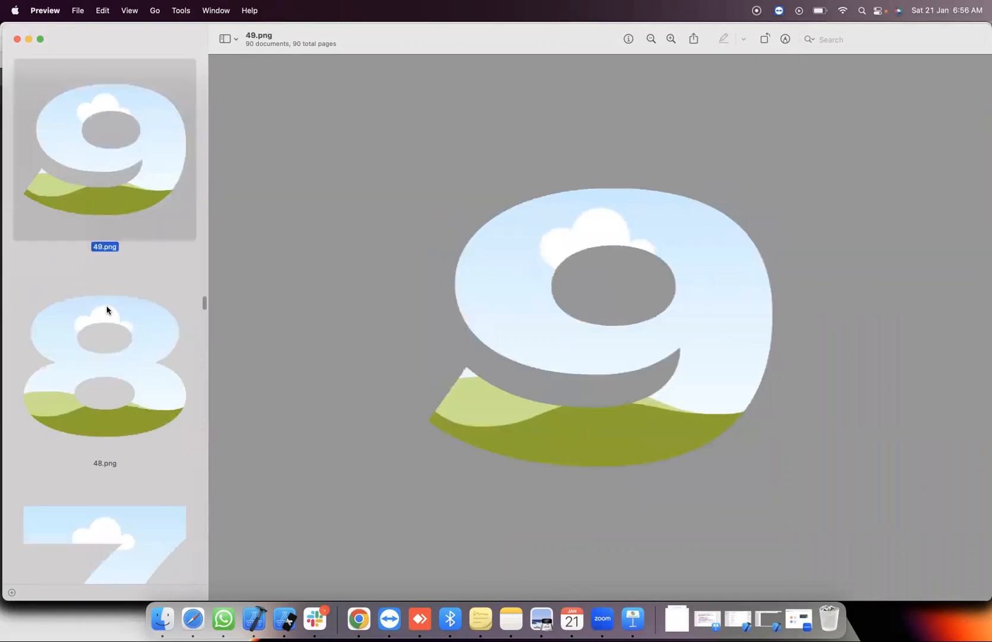
key(Up)
key(Up)
key(Up)
key(Up)
key(Up)
key(Up)
key(Up)
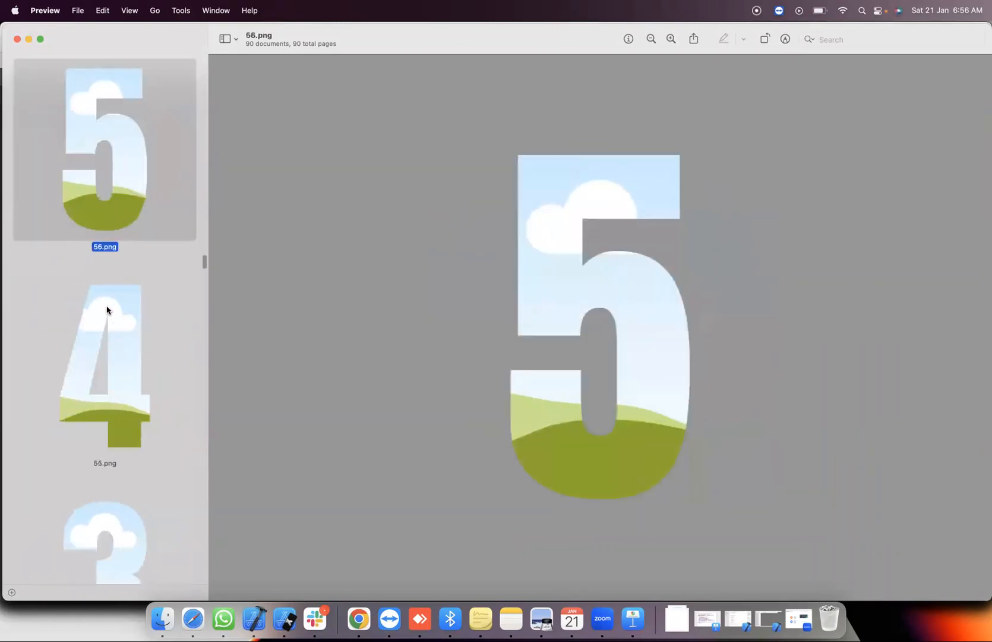
key(Up)
key(Up)
key(Up)
key(Up)
key(Up)
key(Up)
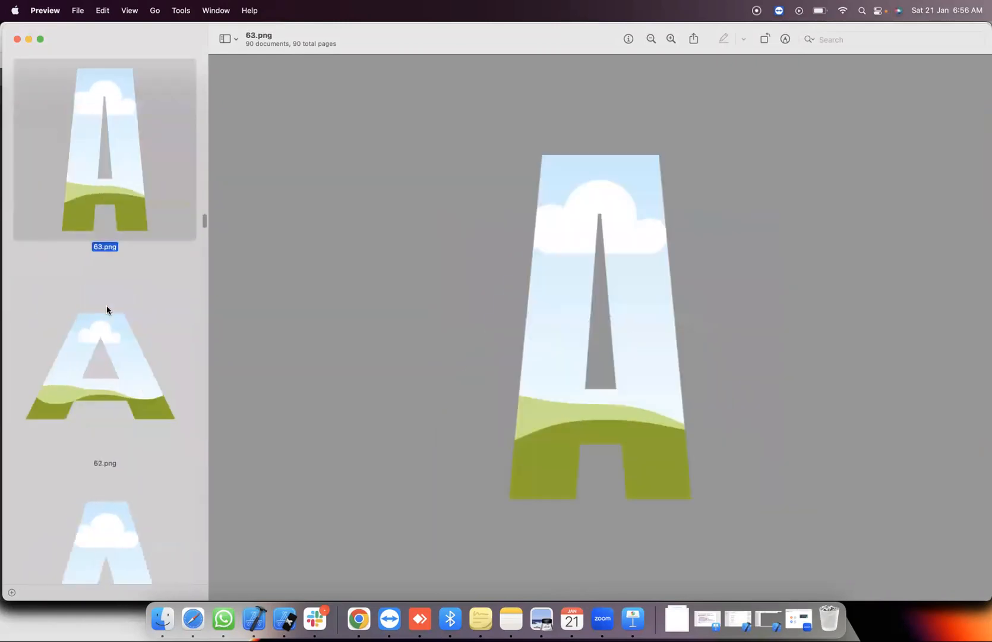
key(Up)
key(Up)
key(Up)
key(Up)
key(Up)
key(Up)
key(Up)
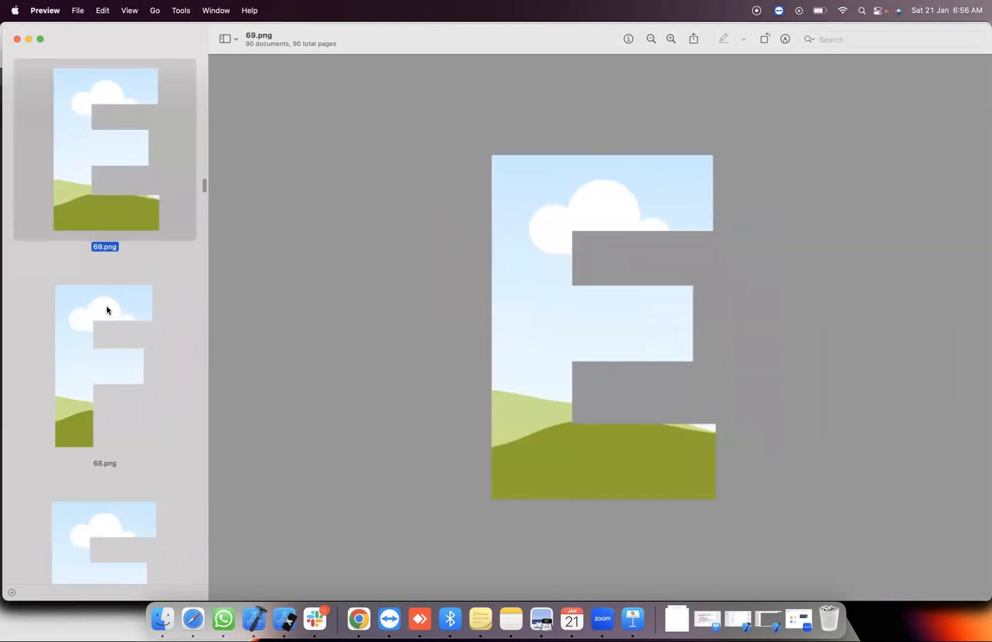
key(Up)
key(Up)
key(Up)
key(Up)
key(Up)
key(Up)
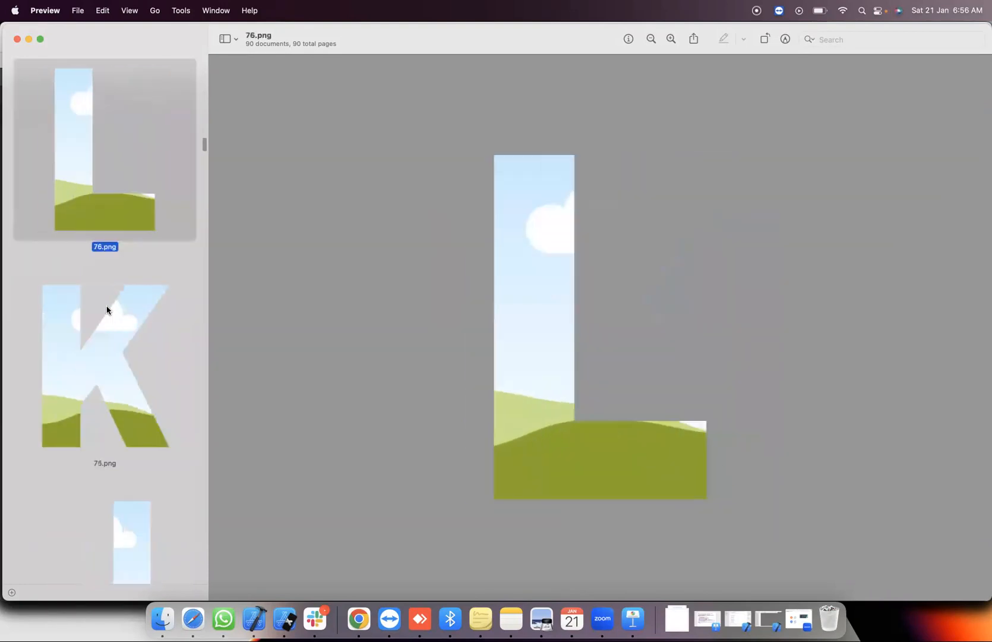
key(Up)
key(Up)
key(Up)
key(Up)
key(Up)
key(Up)
key(Up)
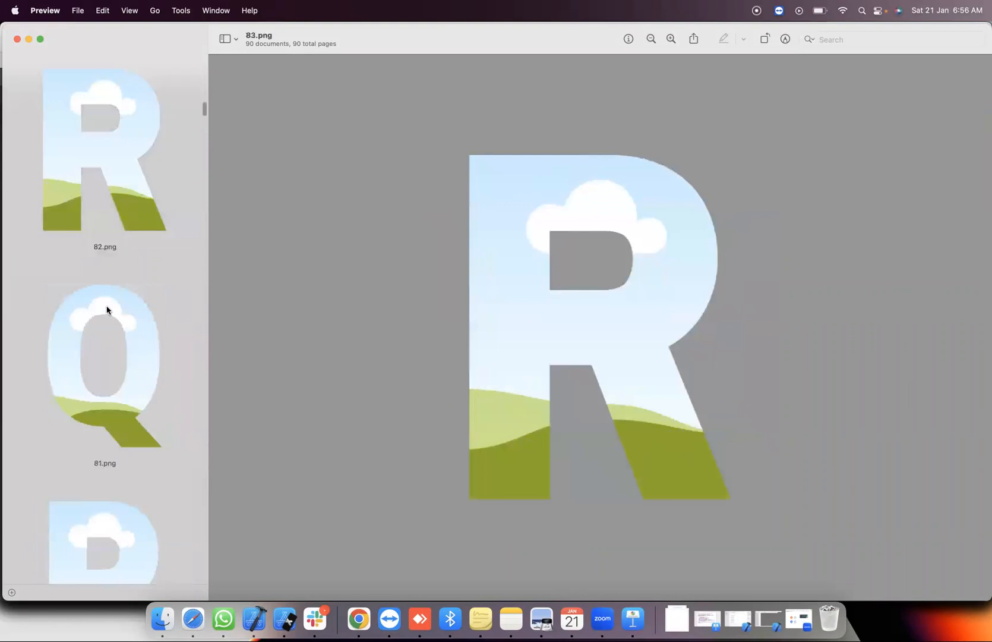
key(Up)
key(Up)
key(Up)
key(Up)
key(Up)
key(Up)
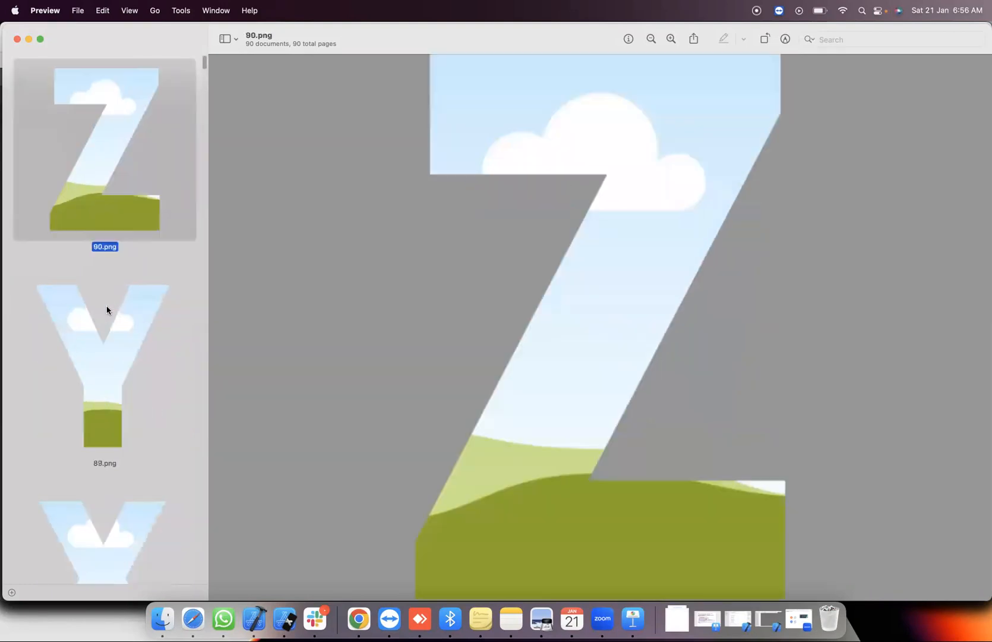
Switch to Photopea in Safari and create a new white project 4 inches wide and 6 inches high at 300 DPI
key(super+Tab)
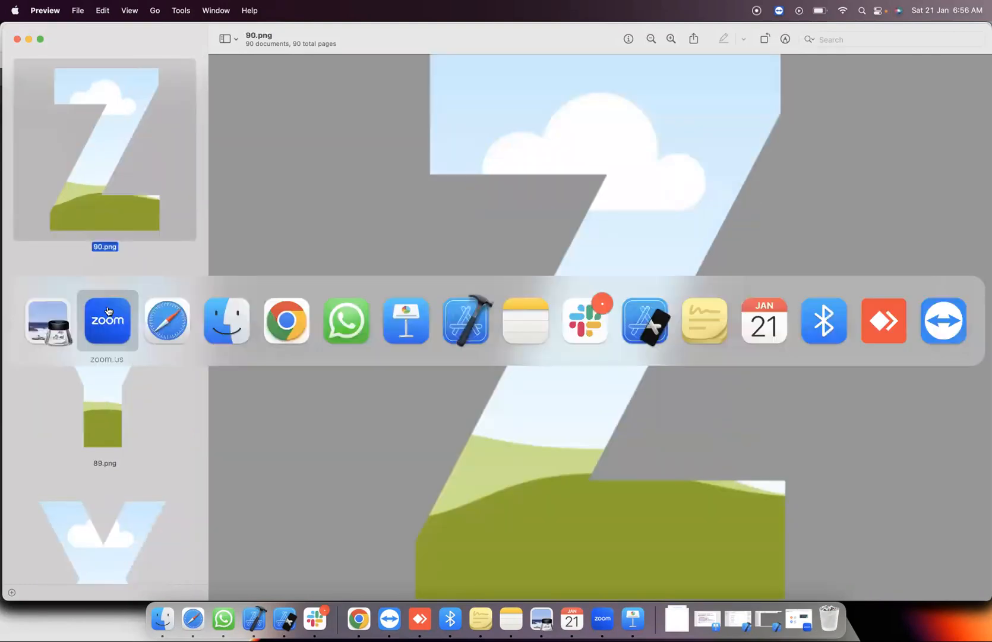
key(super+Tab)
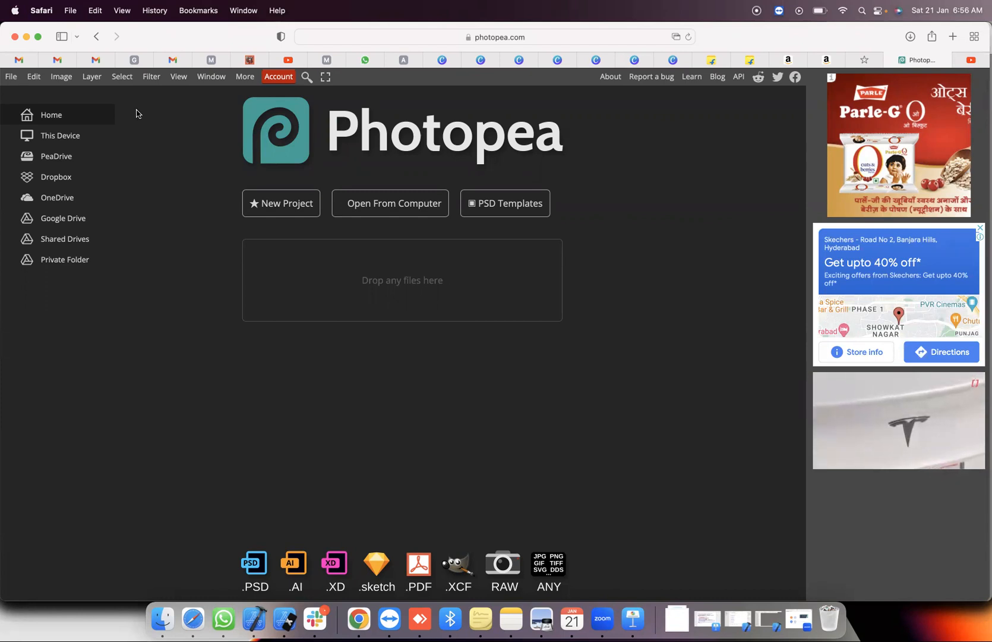
click(12, 77)
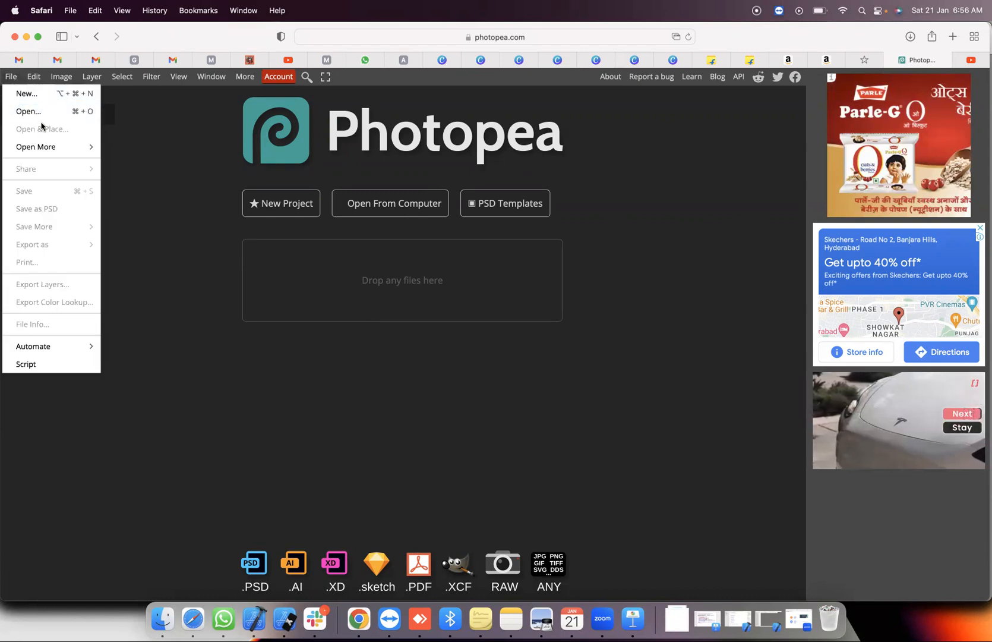
click(33, 95)
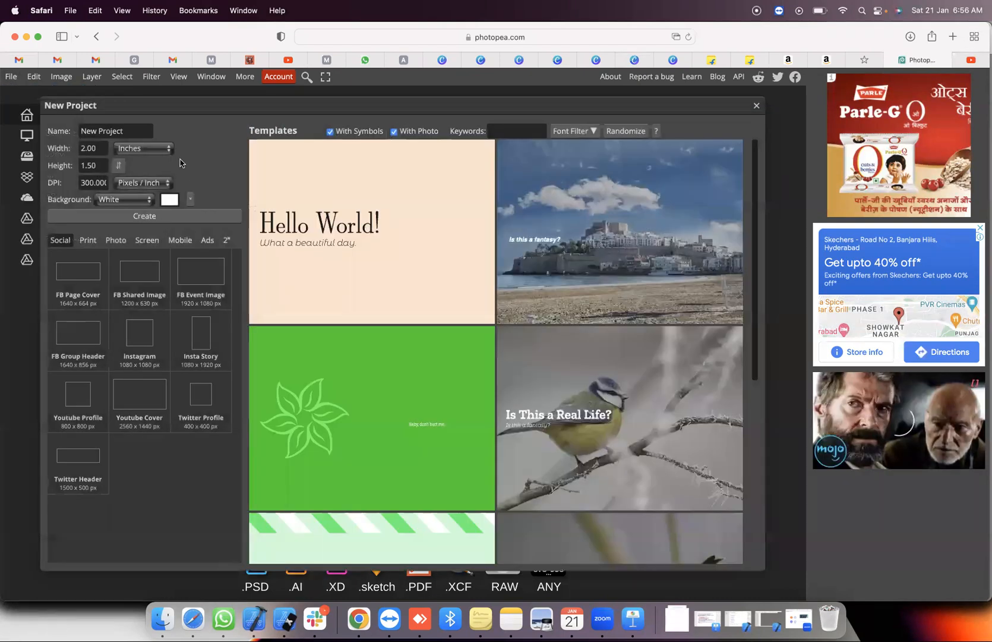
click(96, 146)
text(4)
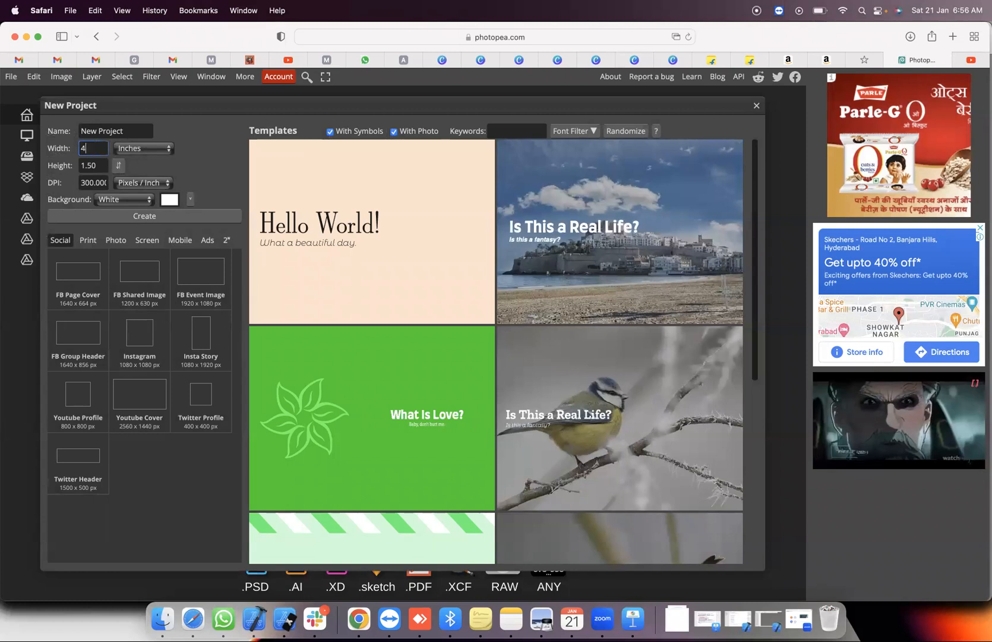
click(96, 165)
text(6)
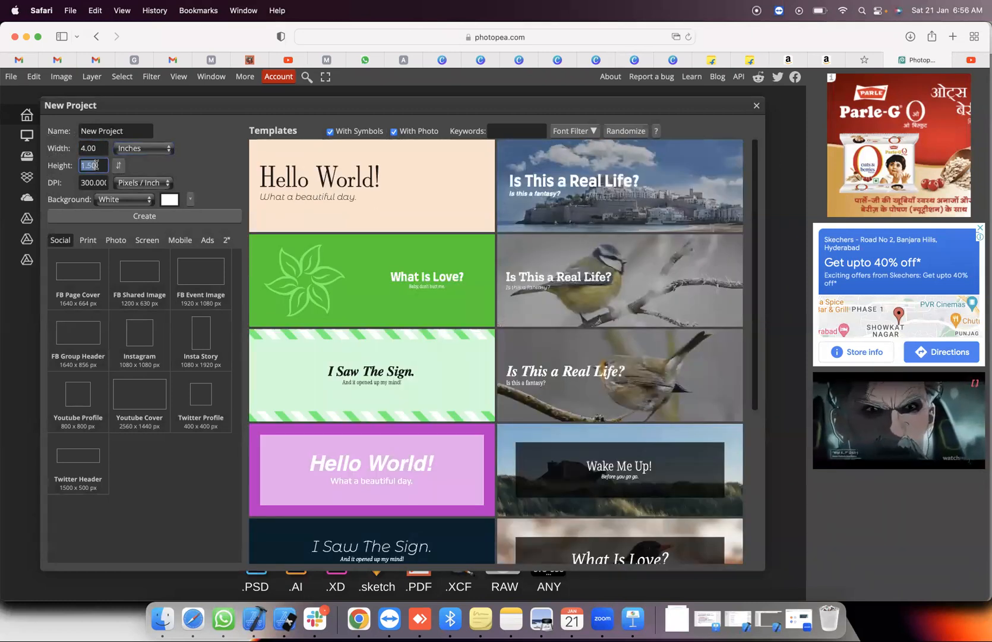
click(97, 183)
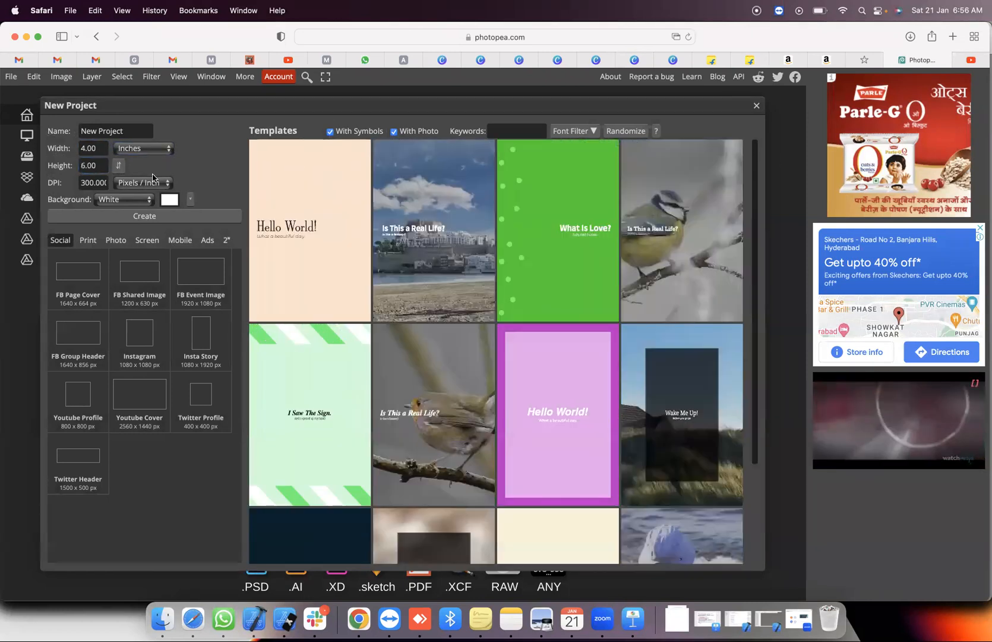
click(157, 217)
Switch to Finder and place 90.png from the Untitled design folder in Downloads into the new Photopea project
key(super+Tab)
key(super+Tab)
key(super+Tab)
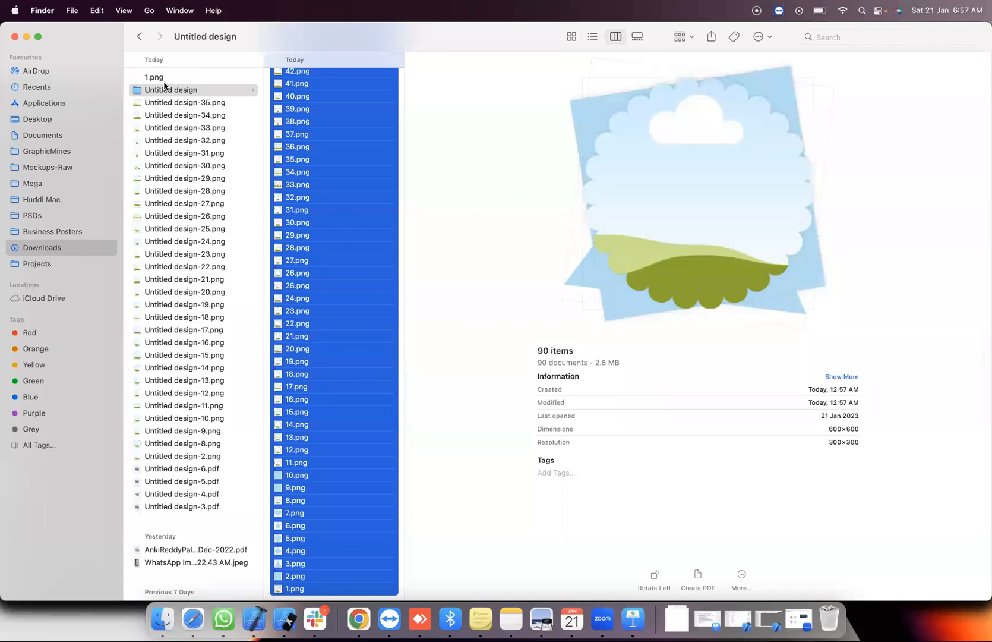
click(178, 140)
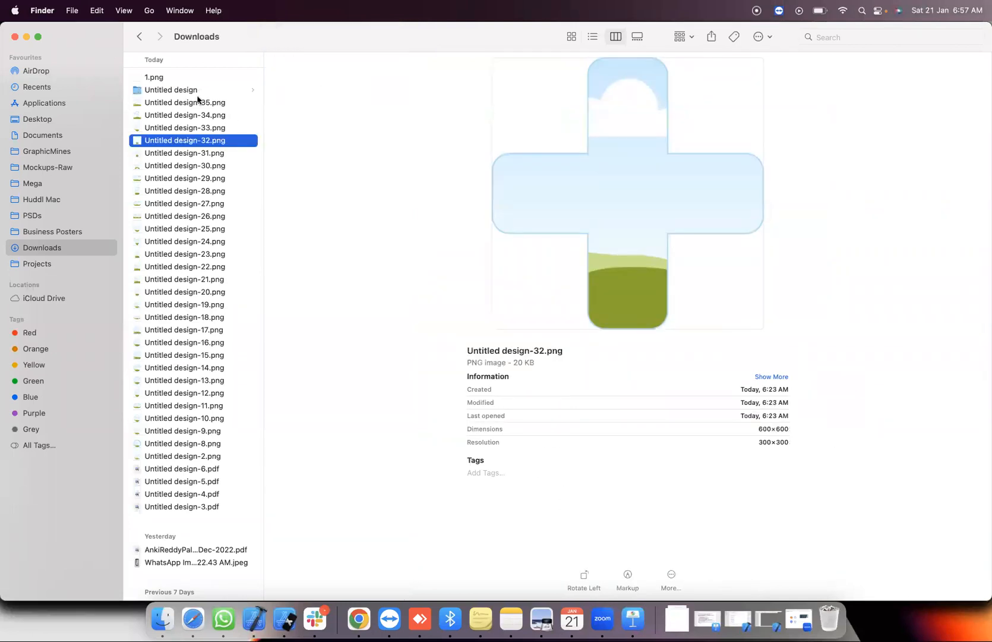
click(178, 91)
click(295, 77)
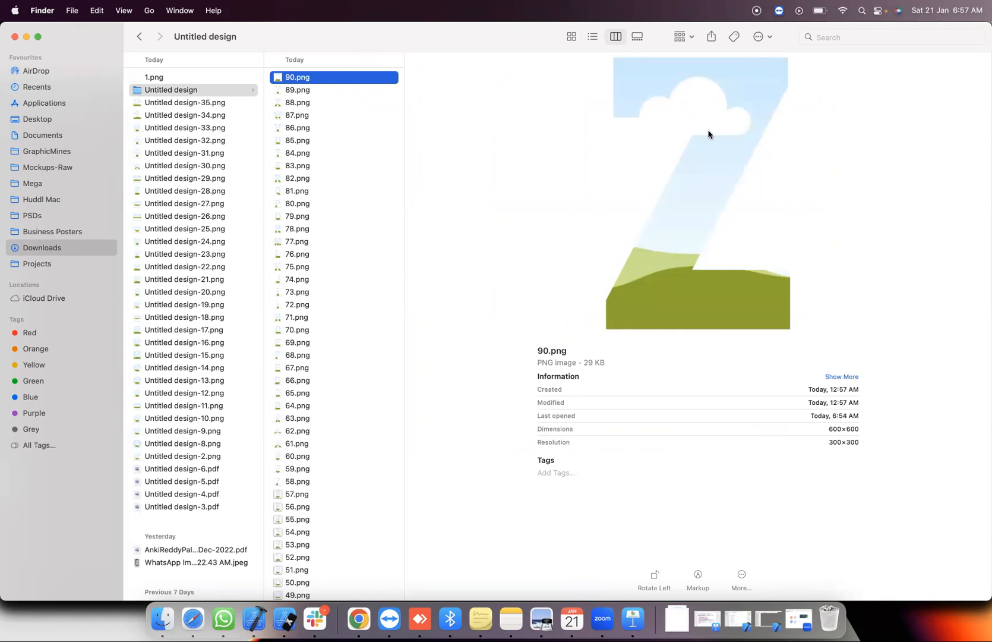
click(298, 154)
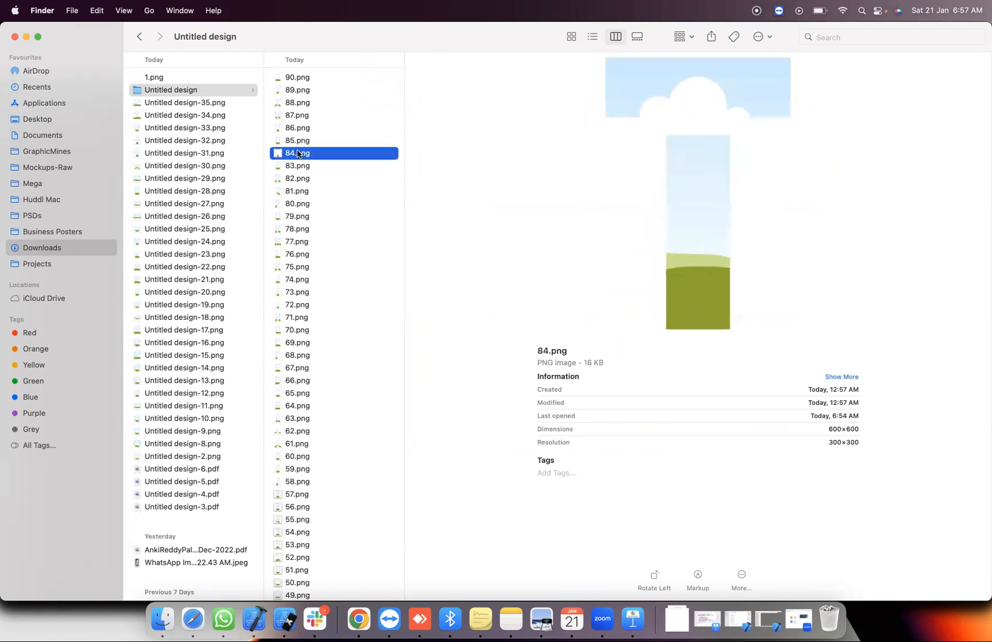
click(294, 81)
drag(259, 40, 274, 224)
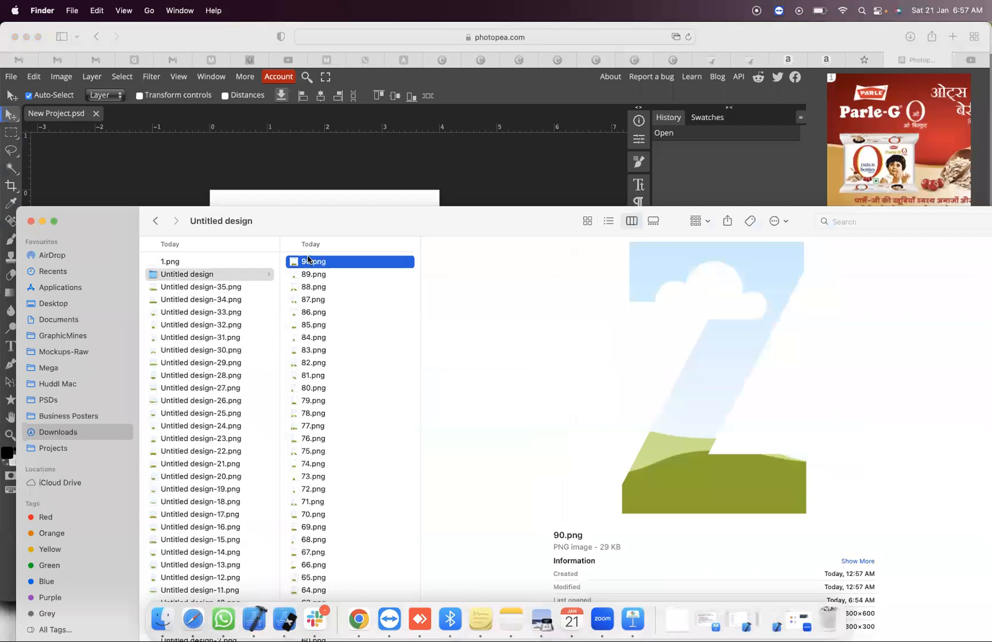
drag(305, 263, 325, 200)
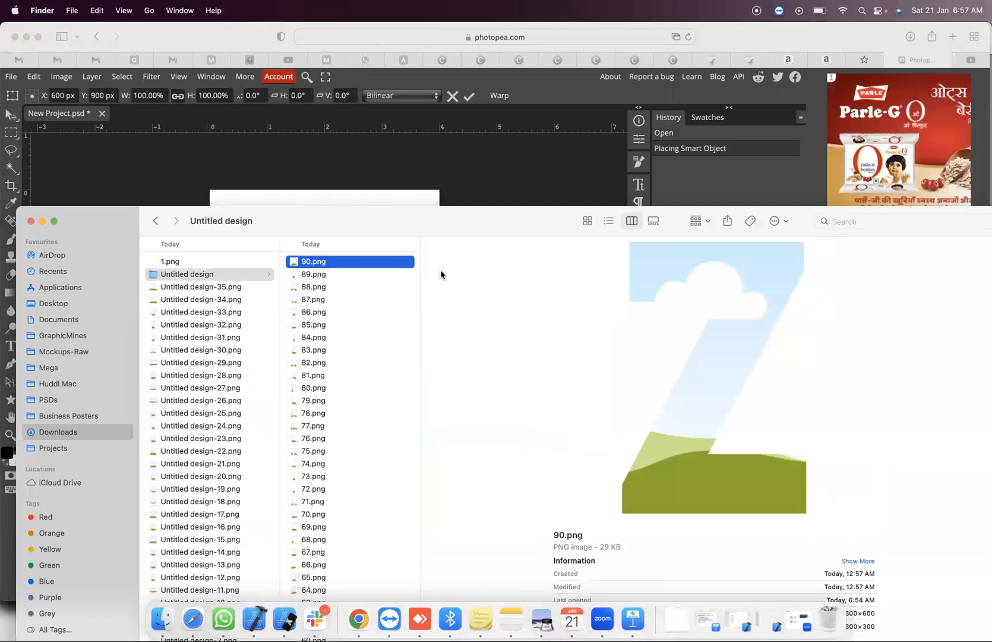
click(465, 195)
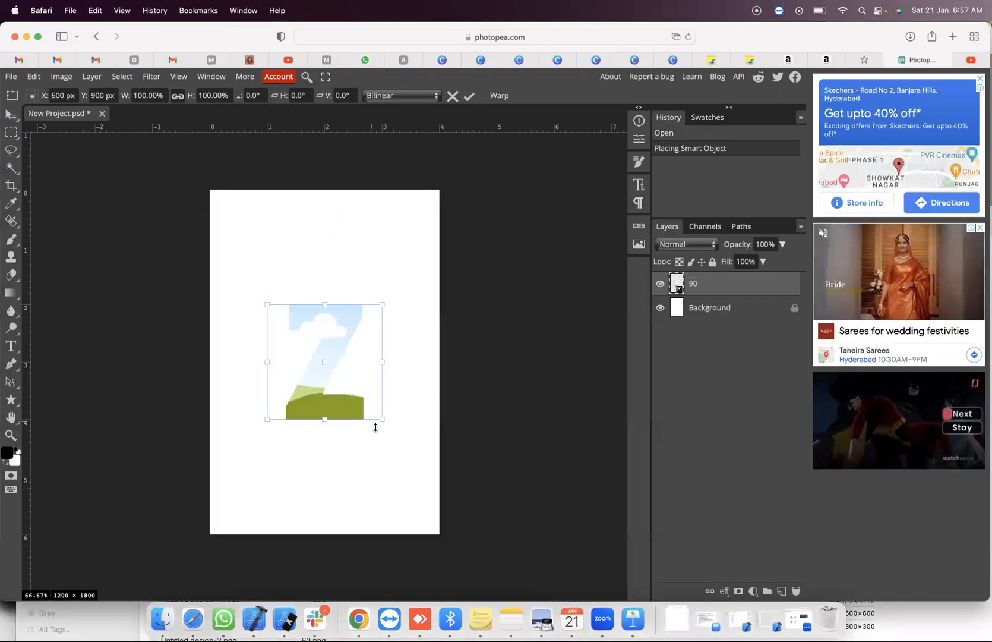
Scale the placed letter Z image about its centre to roughly 219% width and 300% height, filling the canvas height
scroll(383, 420, up, 3)
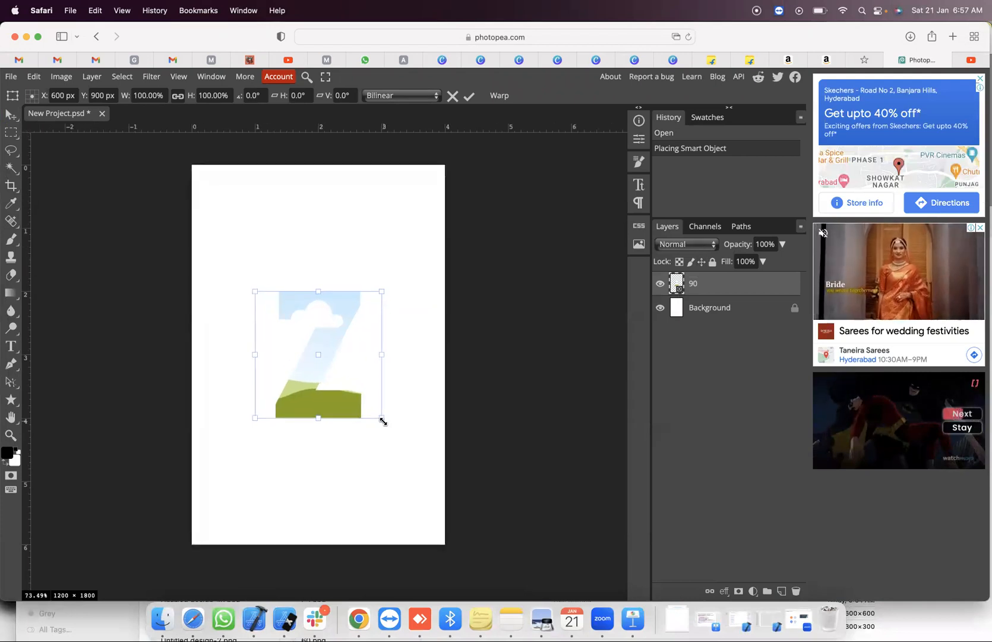
drag(381, 417, 457, 544)
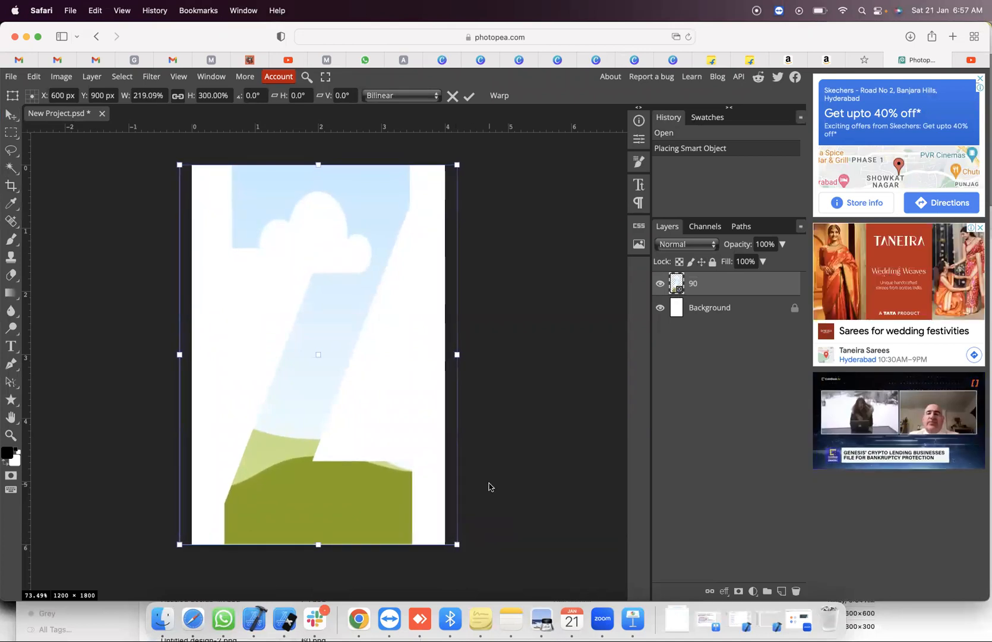
key(Return)
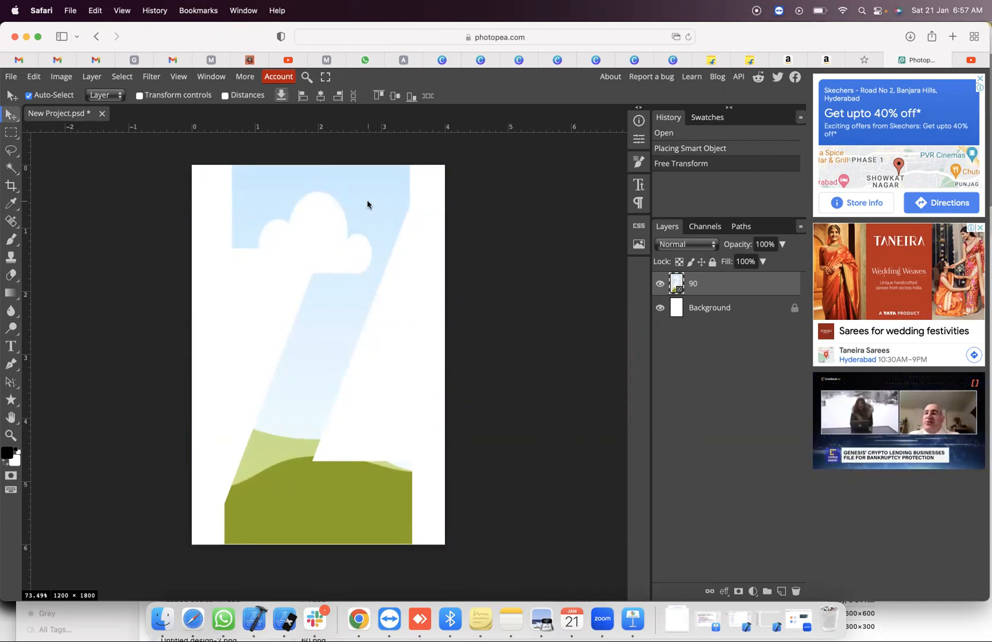
key(super+t)
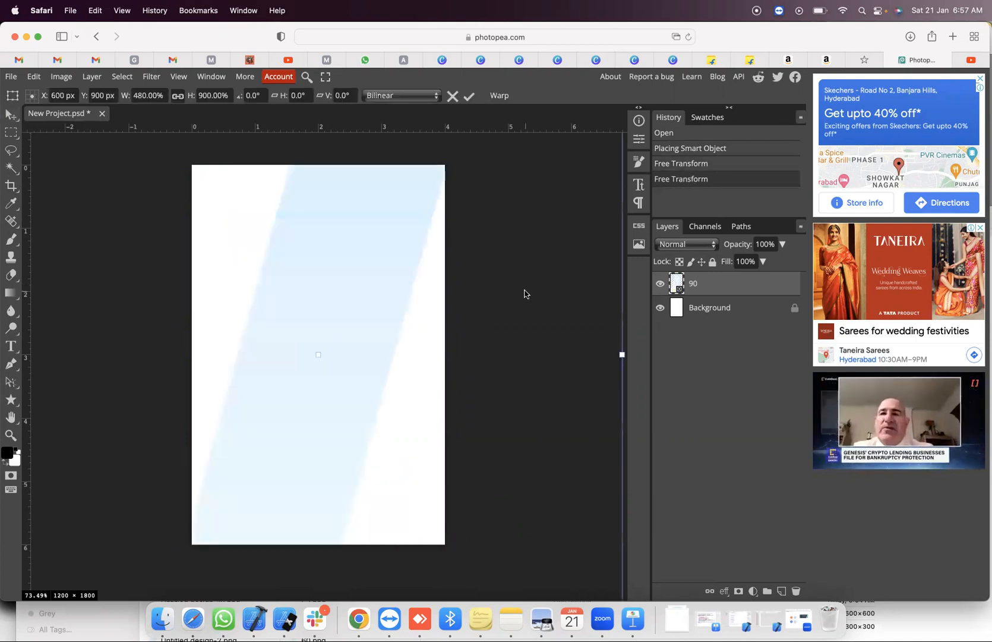
key(super+equal)
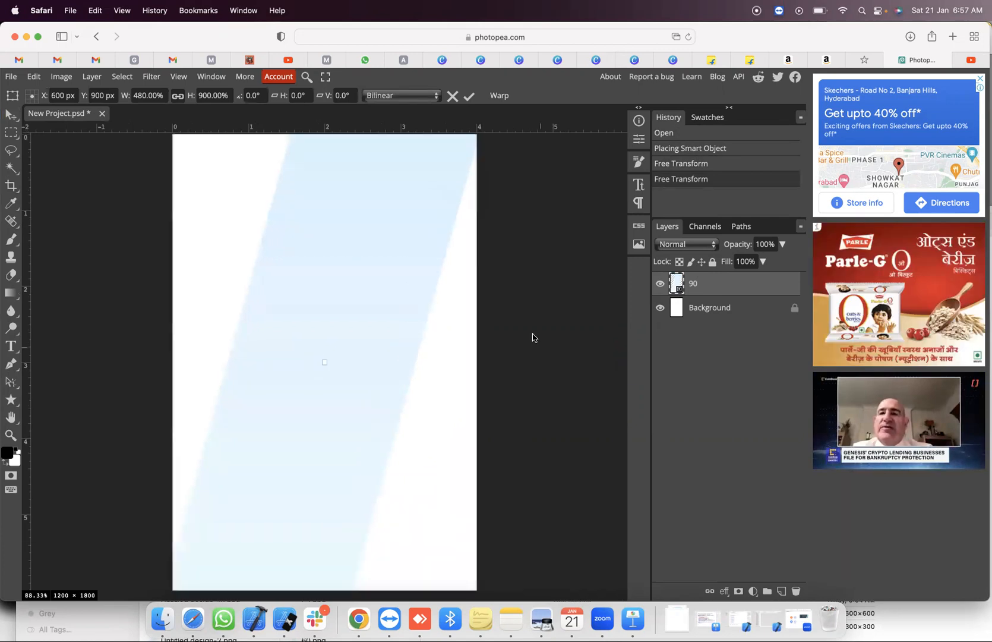
key(super+minus)
key(super+minus)
key(super+minus)
key(super+minus)
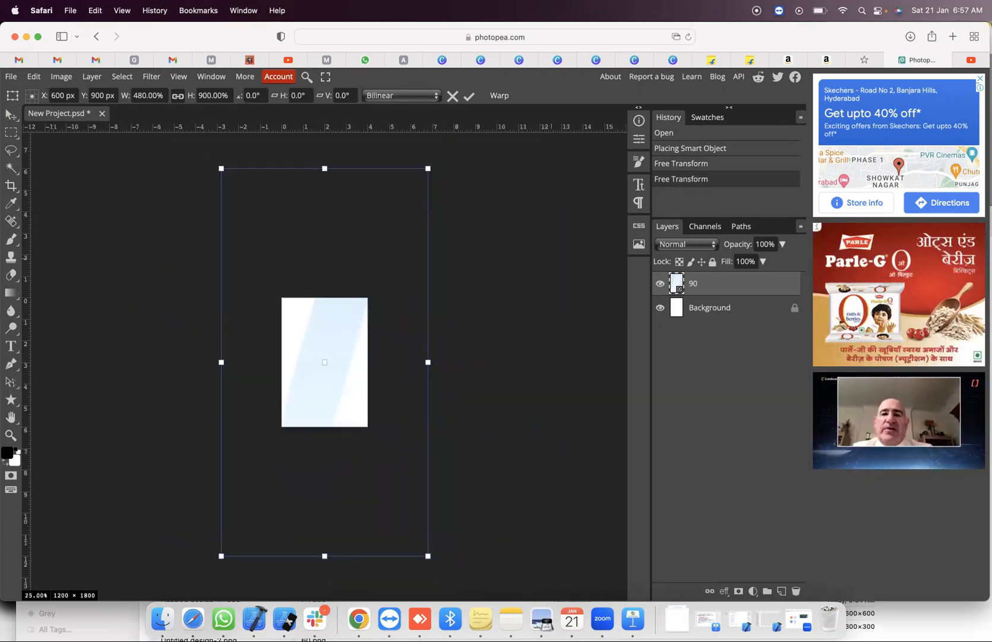
key(super+z)
key(super+z)
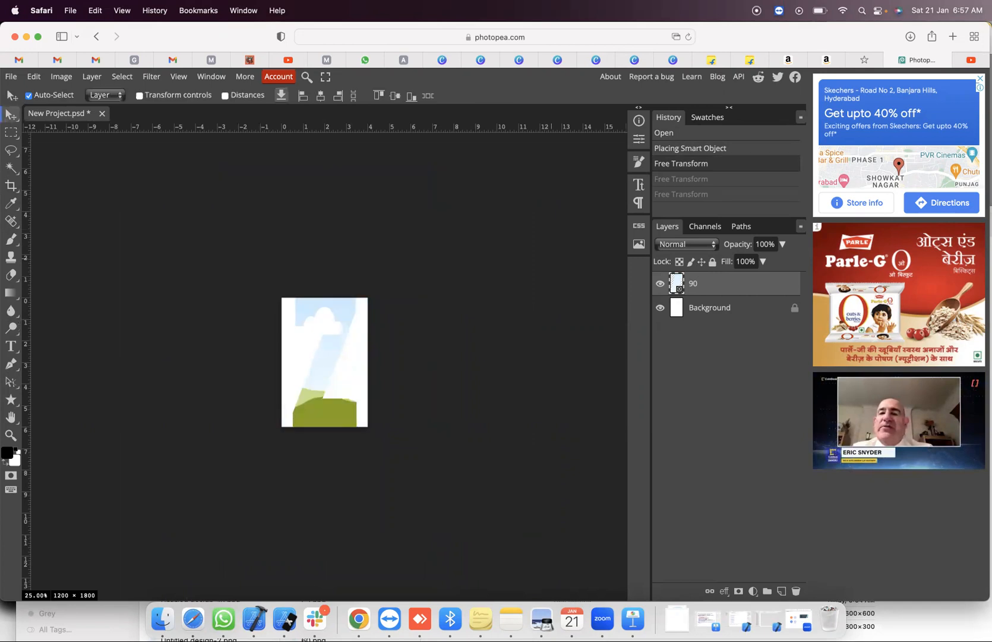
Place the portrait photo of Katrina Kaif with long curly hair from Downloads into the project, above layer 90
key(super+0)
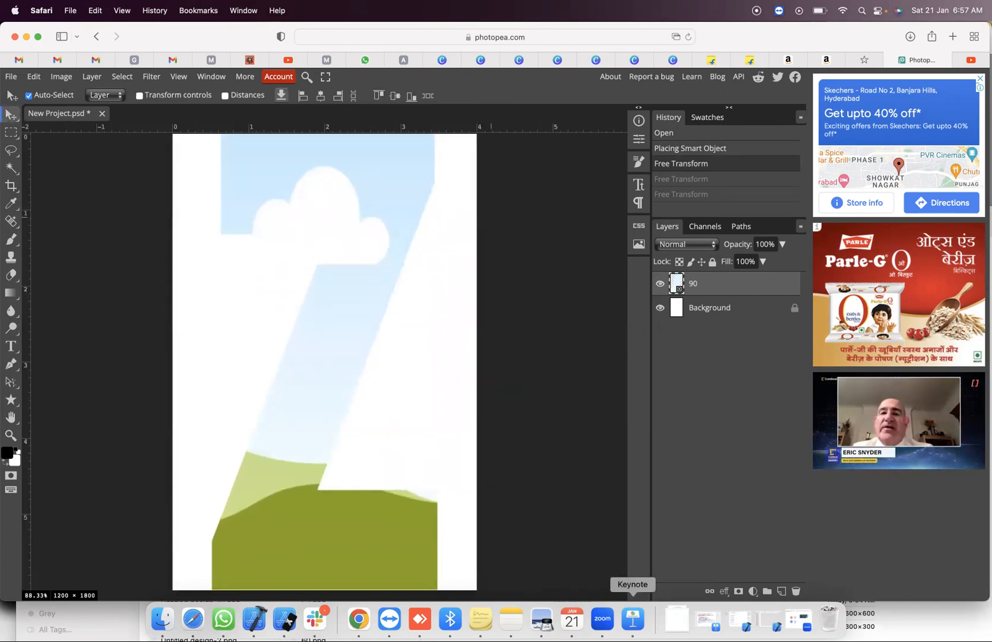
click(677, 618)
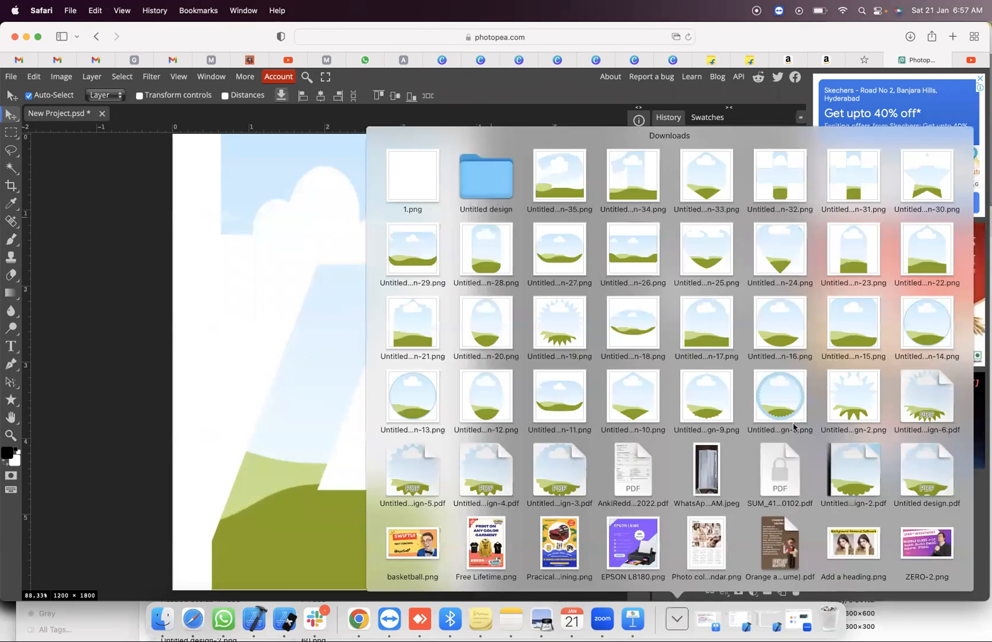
scroll(772, 430, down, 3)
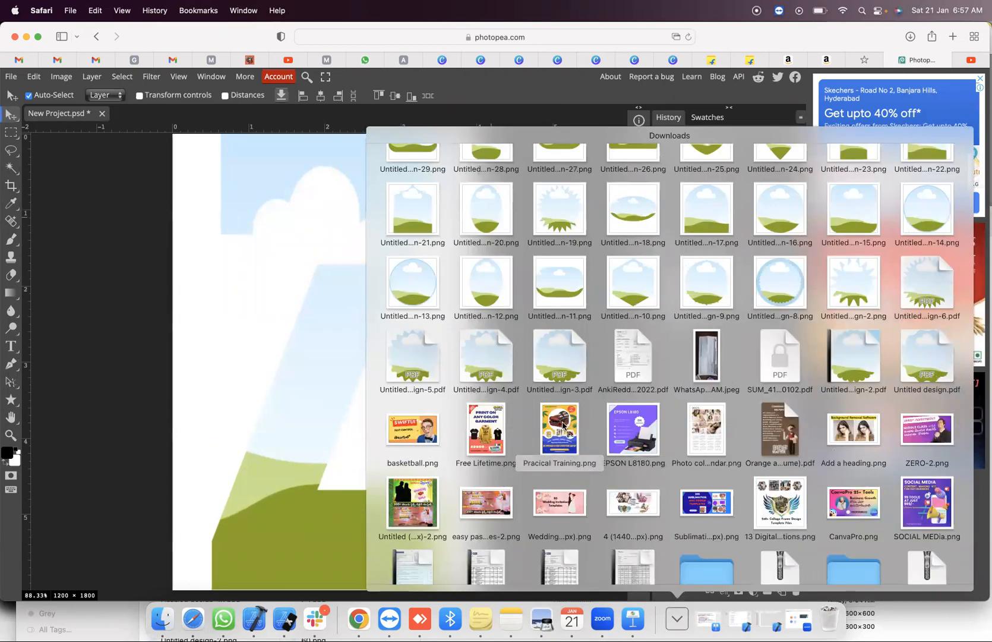
scroll(689, 447, down, 5)
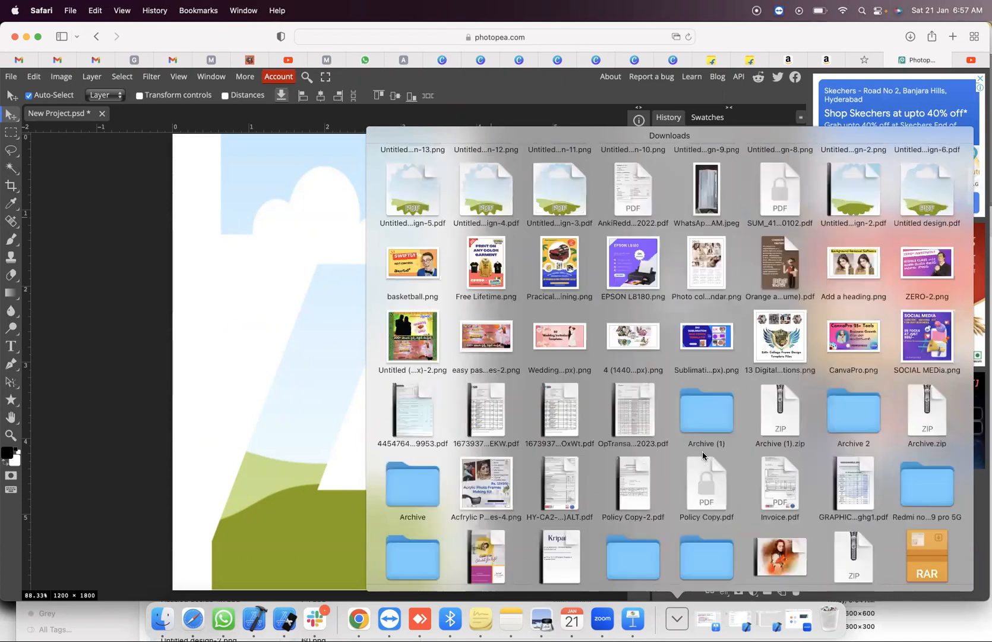
scroll(702, 451, down, 4)
scroll(702, 451, down, 7)
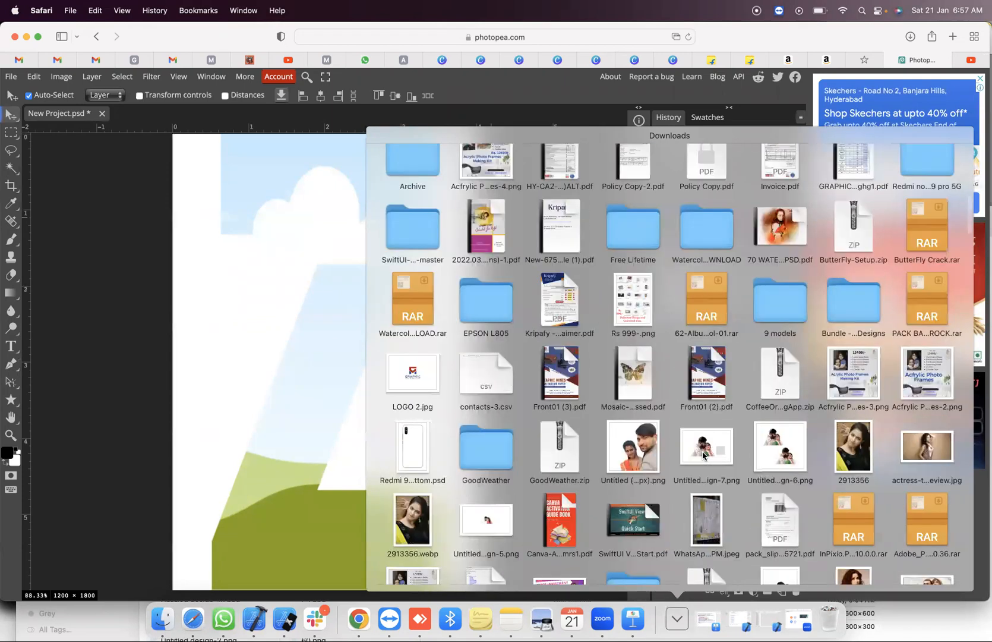
scroll(703, 455, down, 3)
scroll(703, 455, down, 4)
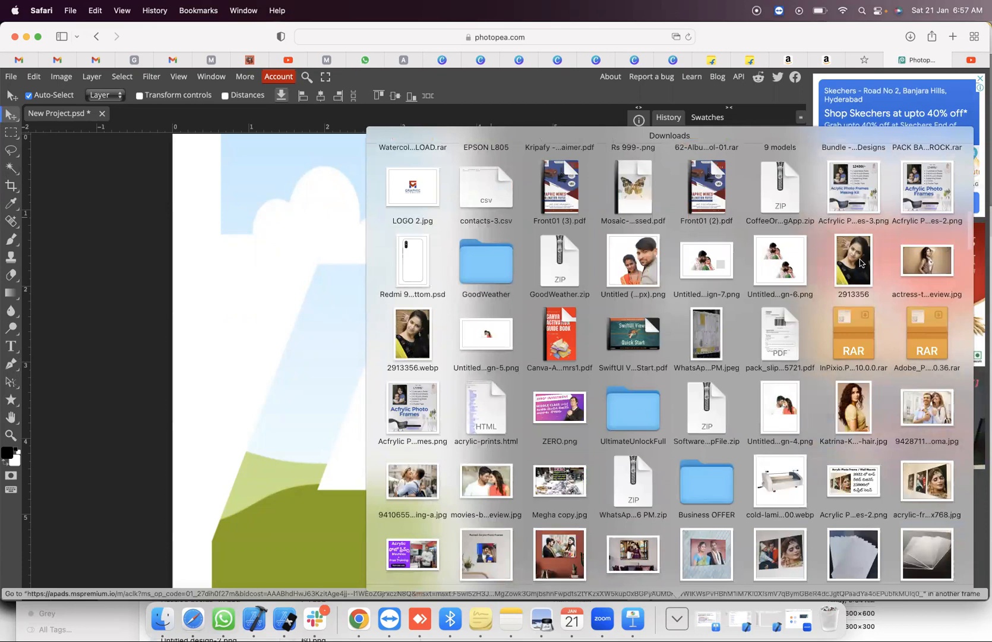
drag(854, 407, 306, 334)
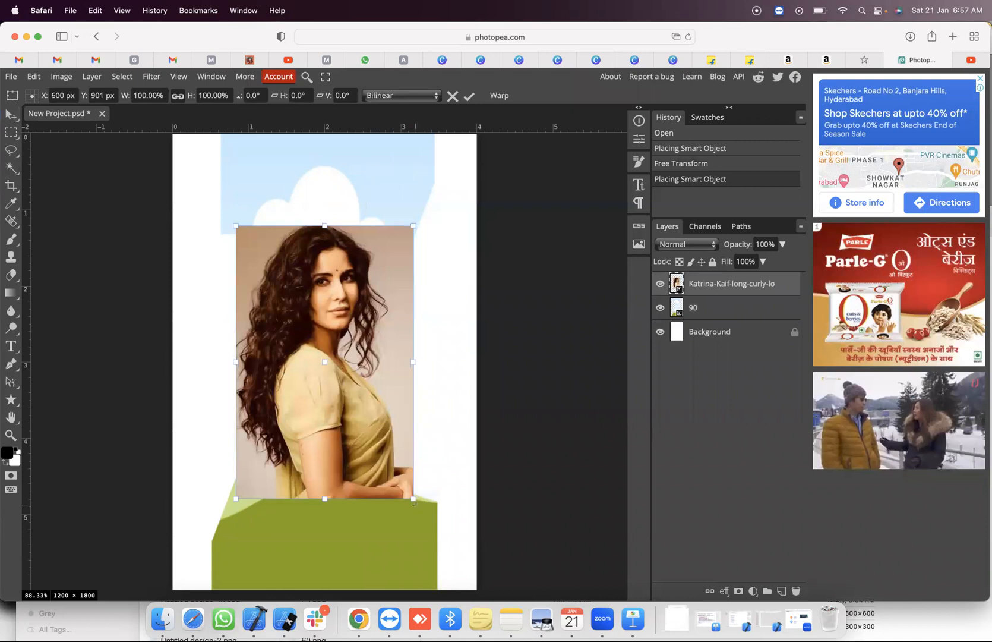
Scale the portrait about its centre to roughly 184% width and 167% height, and clip it to the letter Z layer 90
drag(414, 499, 487, 590)
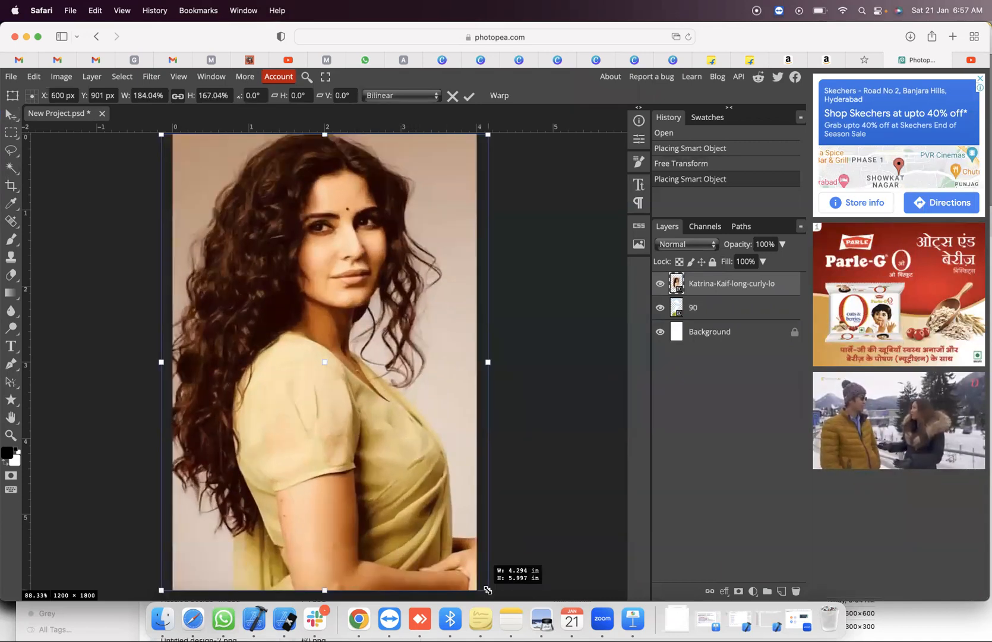
key(Return)
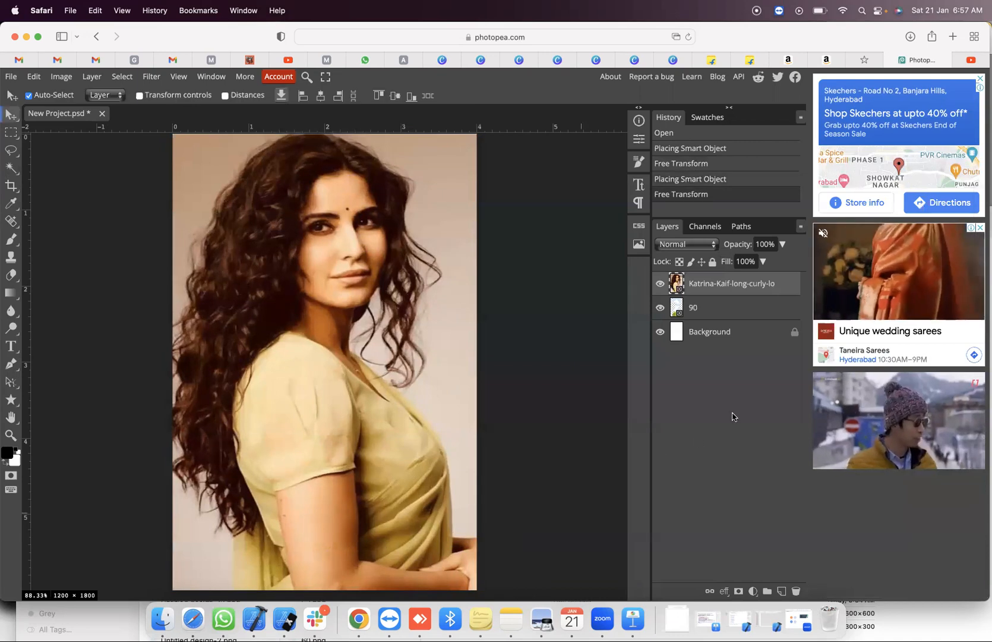
right_click(721, 289)
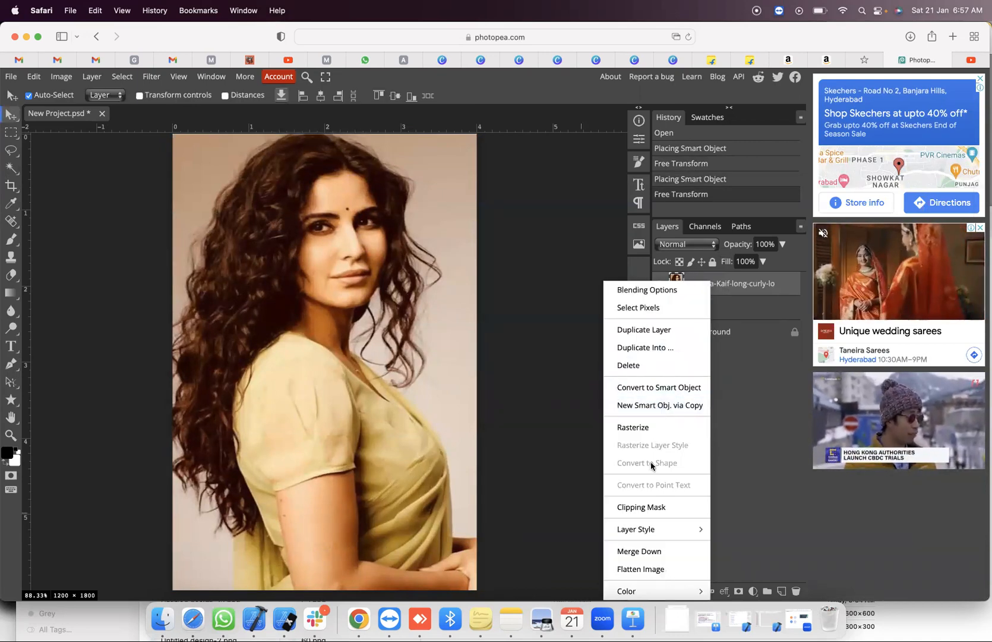
click(637, 507)
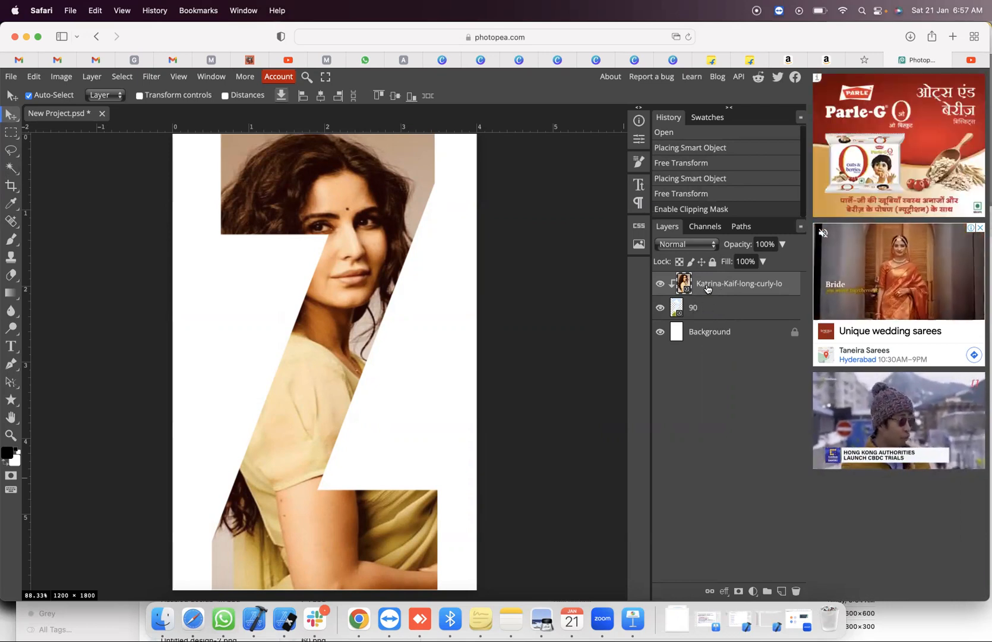
Reposition the clipped portrait so the face shows in the Z's upper part and the photo reaches the letter's bottom edge
drag(376, 219, 398, 205)
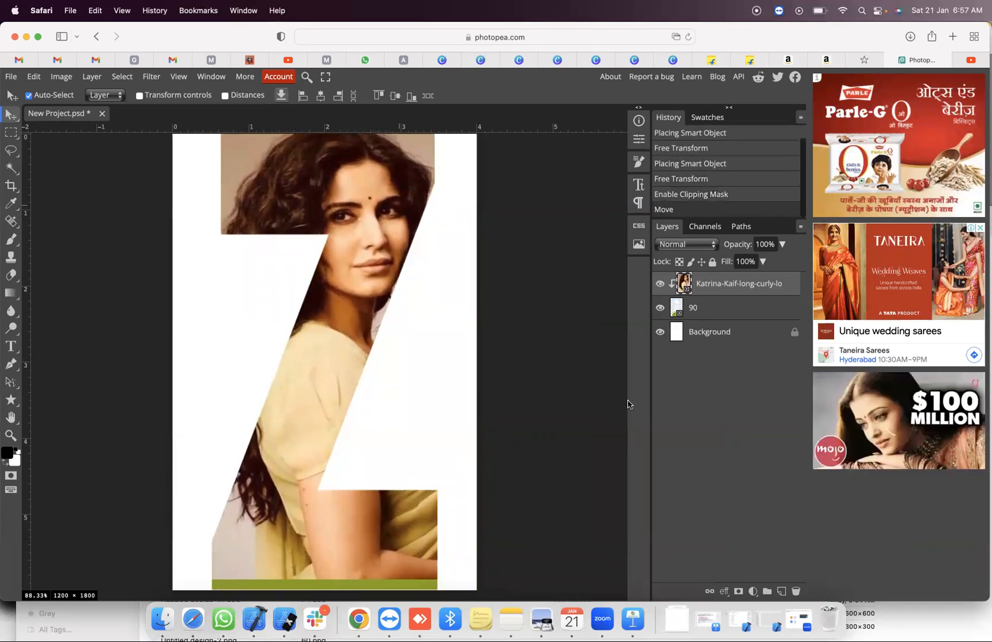
mouse_move(340, 366)
mouse_down()
mouse_move(341, 287)
mouse_move(338, 380)
mouse_move(338, 348)
mouse_up()
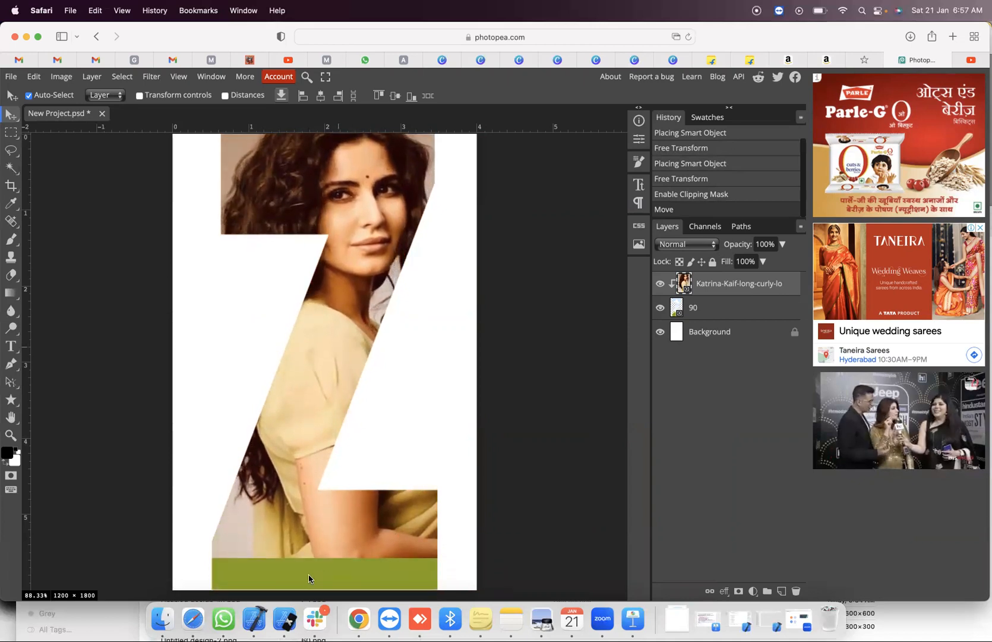
drag(342, 332, 347, 369)
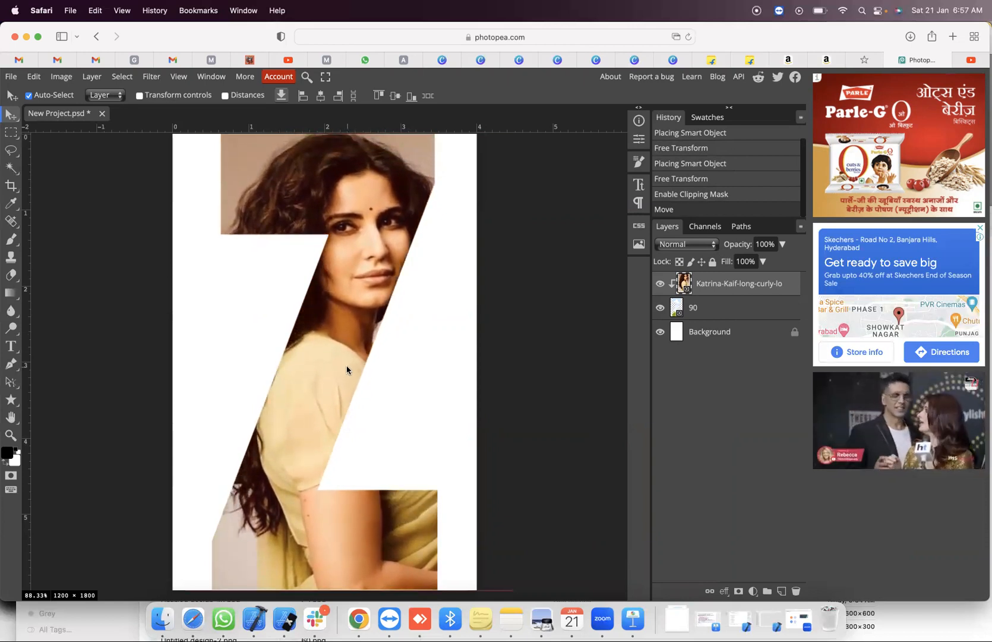
Hide the clipped portrait layer and the letter Z layer 90
click(732, 315)
click(659, 284)
click(660, 307)
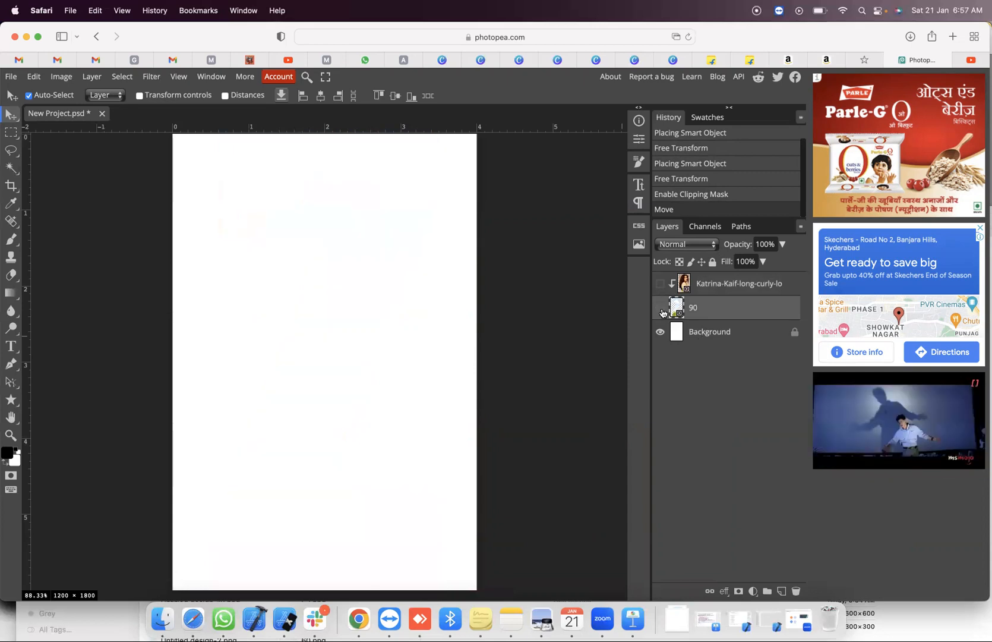
Find the heart frame 7.png in the Untitled design folder in Finder and place it into the Photopea project
click(163, 618)
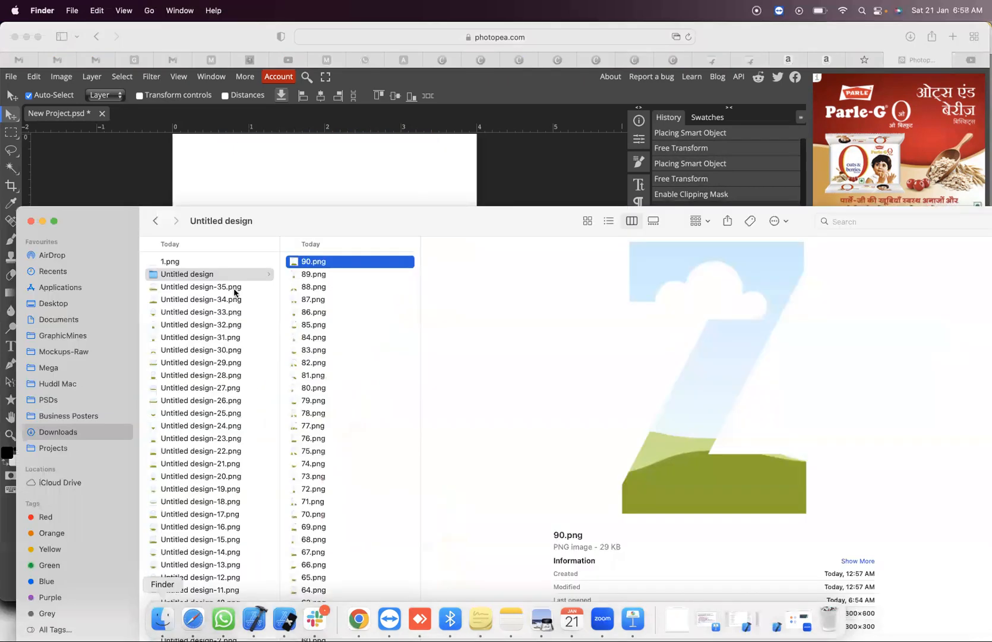
scroll(324, 315, down, 1)
scroll(324, 315, down, 10)
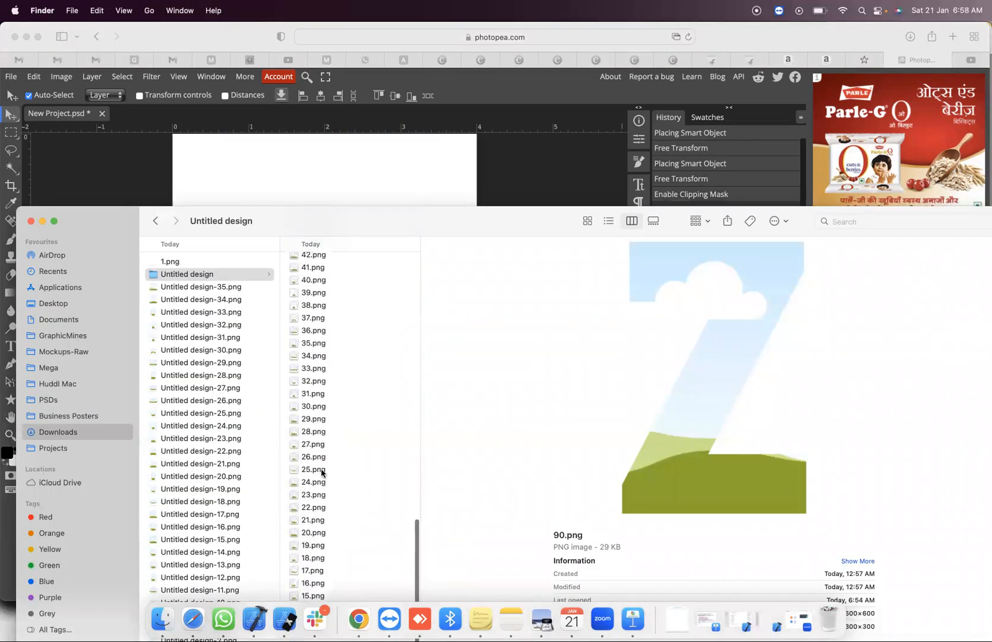
drag(363, 215, 365, 86)
click(307, 529)
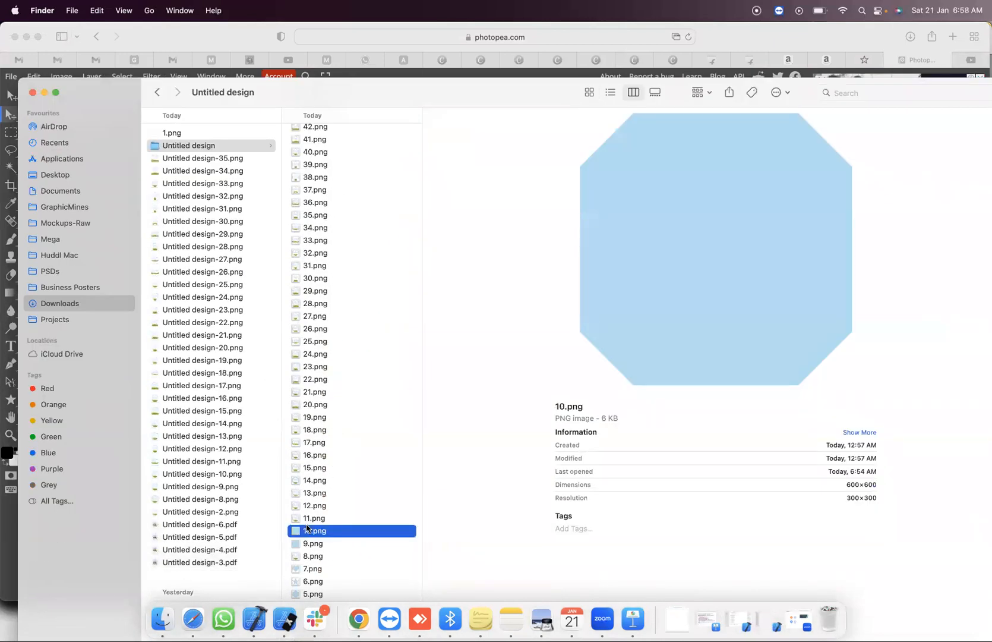
key(Down)
key(Down)
key(Down)
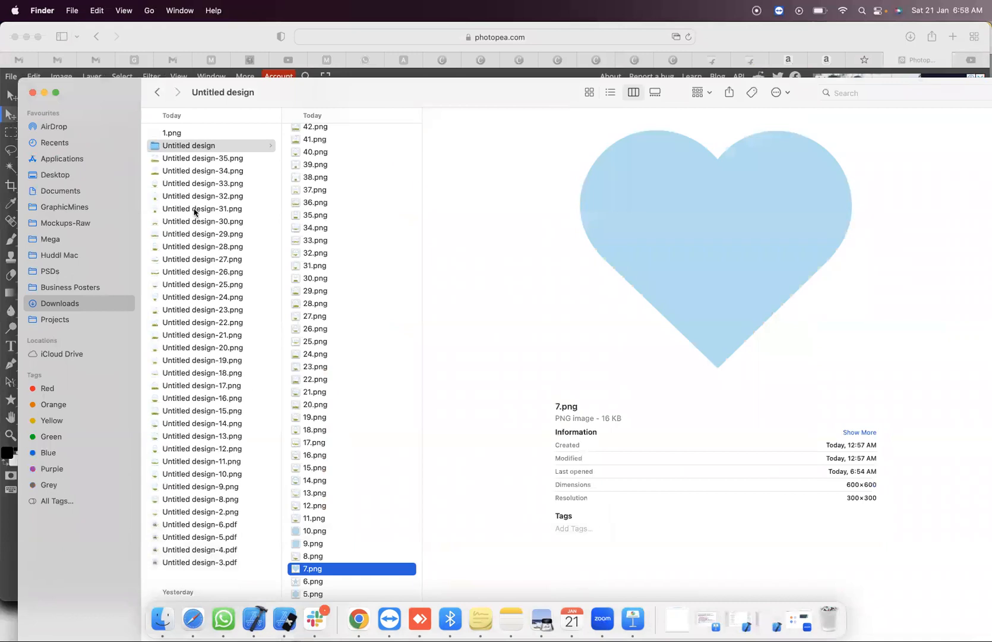
drag(110, 103, 401, 82)
drag(592, 547, 273, 372)
click(273, 373)
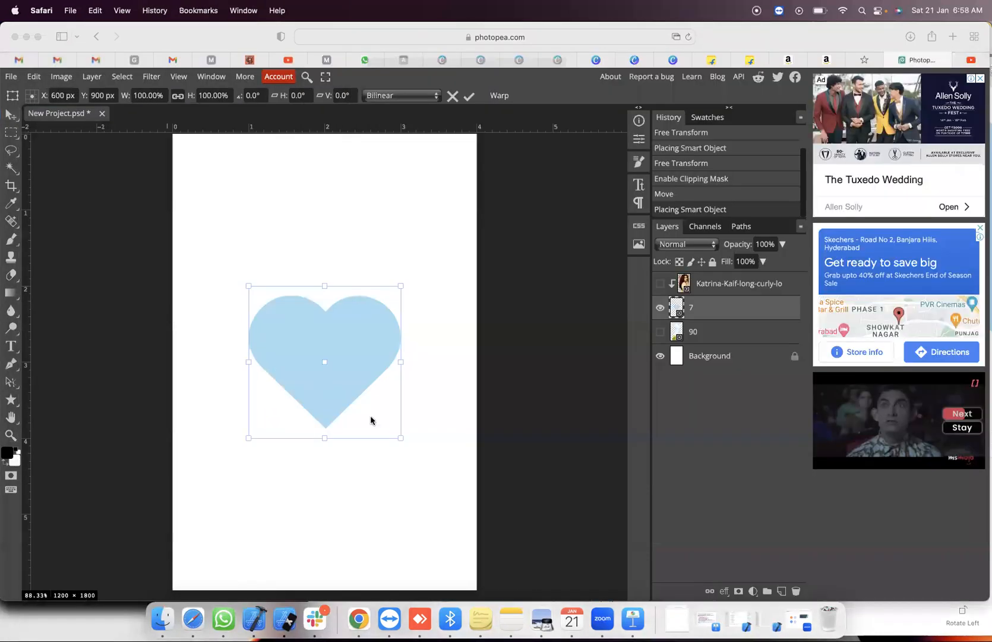
Scale the heart about its centre to span the full canvas width, and move layer 7 to the top of the stack
drag(399, 436, 477, 508)
key(Return)
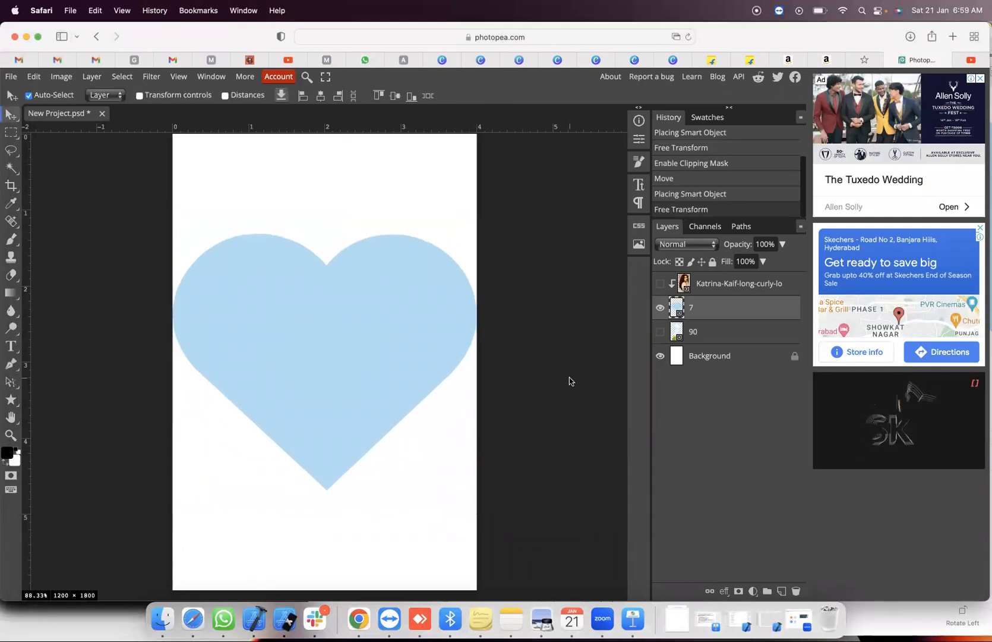
drag(704, 313, 713, 279)
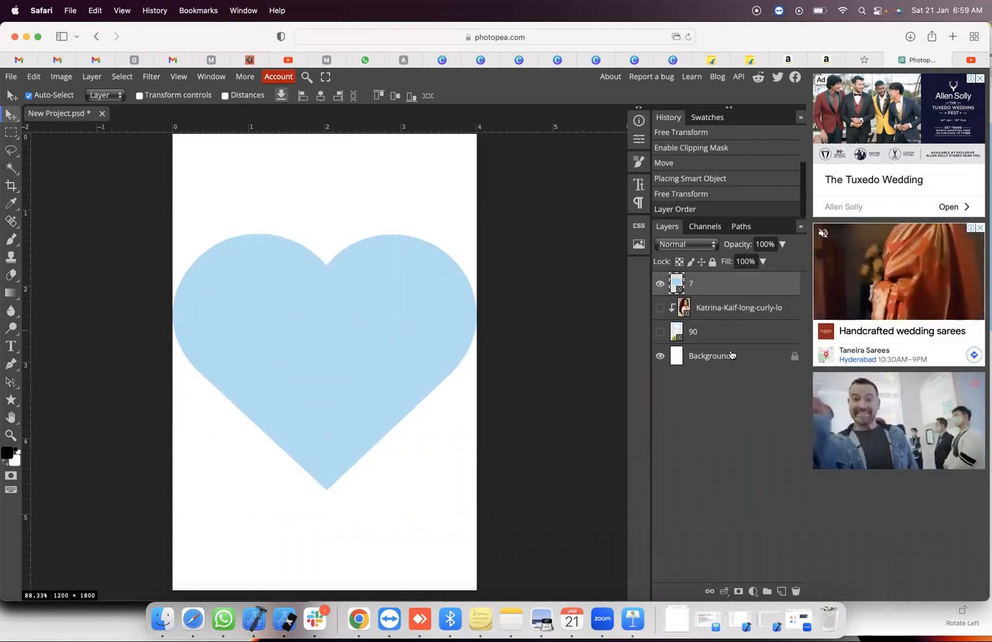
Delete the hidden letter Z layer 90 and the hidden portrait layer
click(713, 330)
key(Delete)
click(711, 308)
key(Delete)
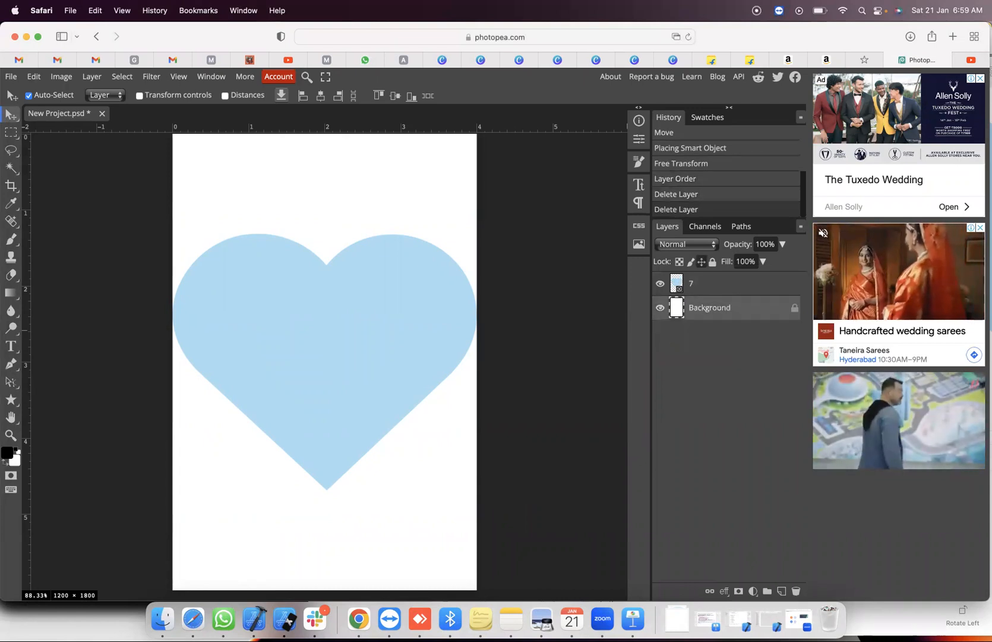
Place Add a heading.png from Downloads into the project and put its layer above the heart layer 7
click(676, 619)
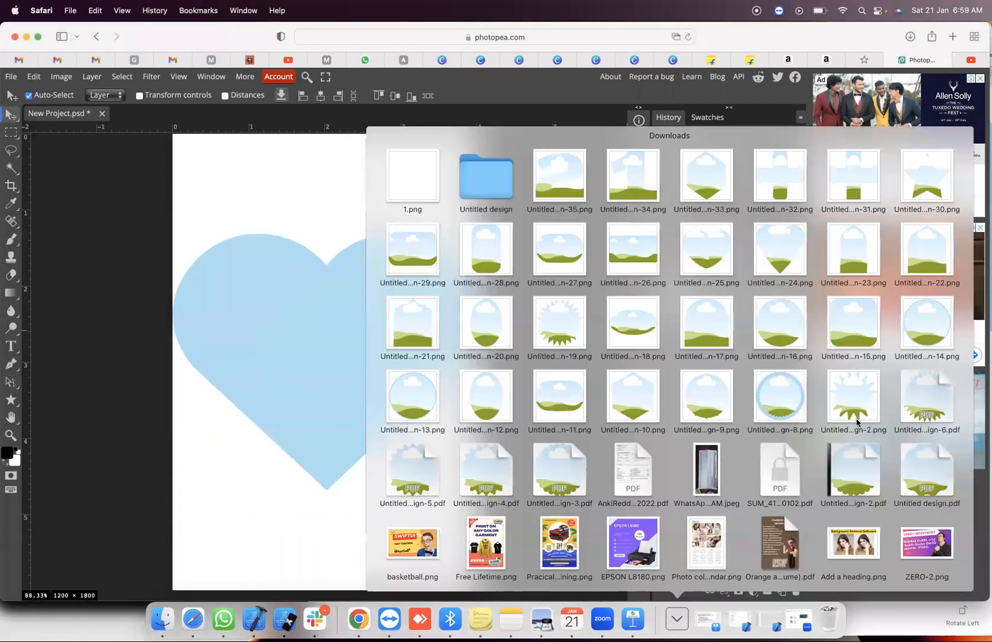
scroll(860, 454, down, 3)
drag(853, 460, 401, 385)
drag(697, 314, 695, 278)
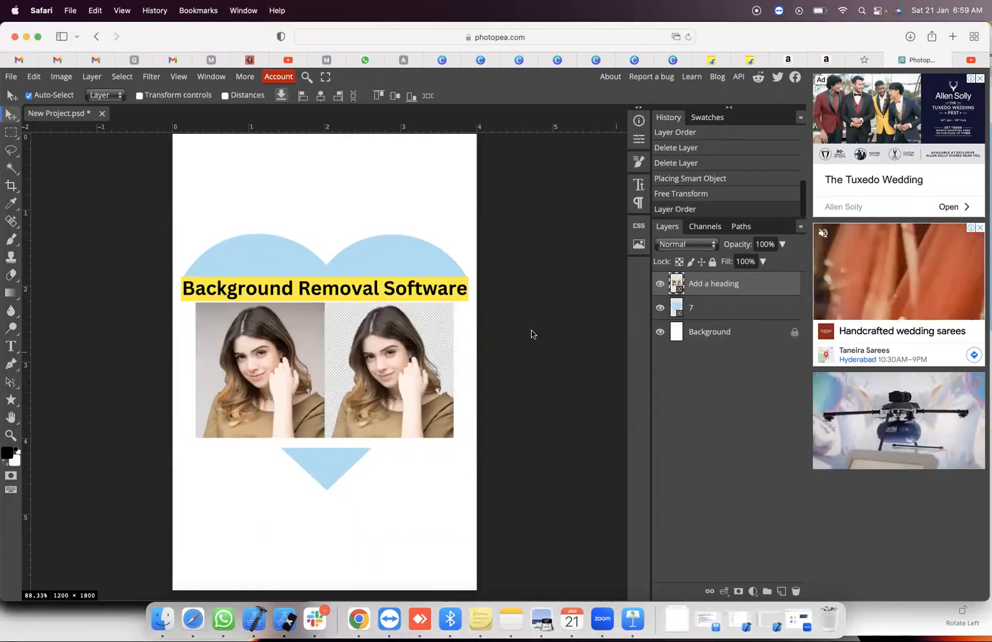
Clip the Add a heading image to the heart layer and move it up to about Y 786 px
right_click(698, 282)
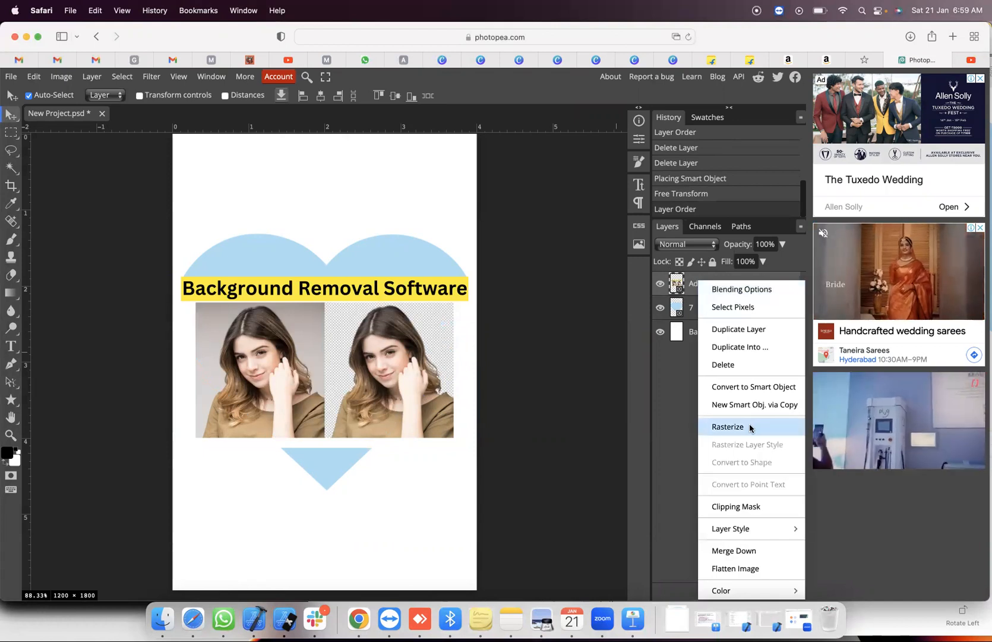
click(743, 506)
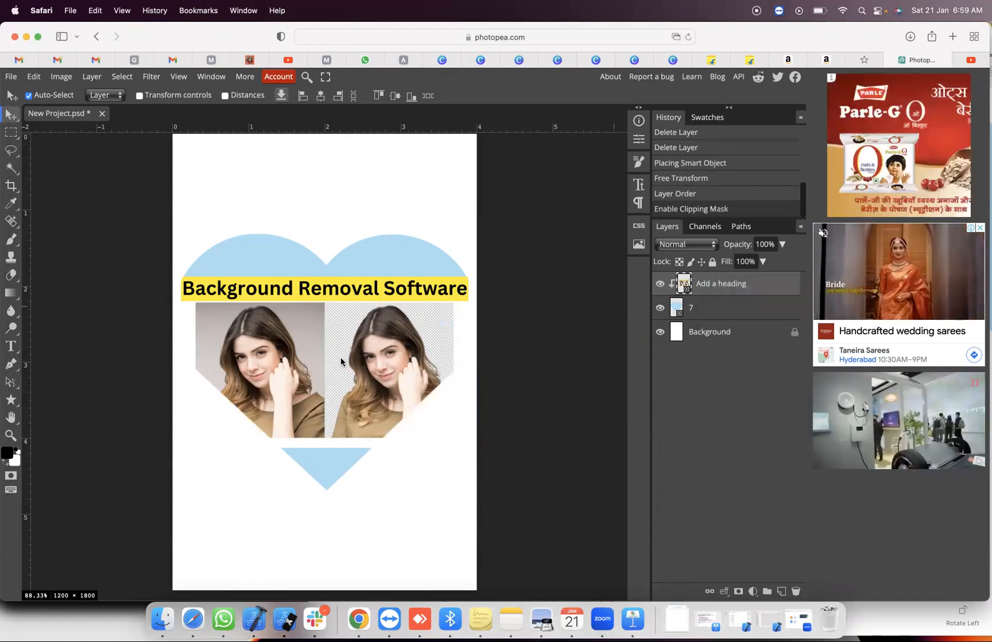
drag(341, 357, 344, 333)
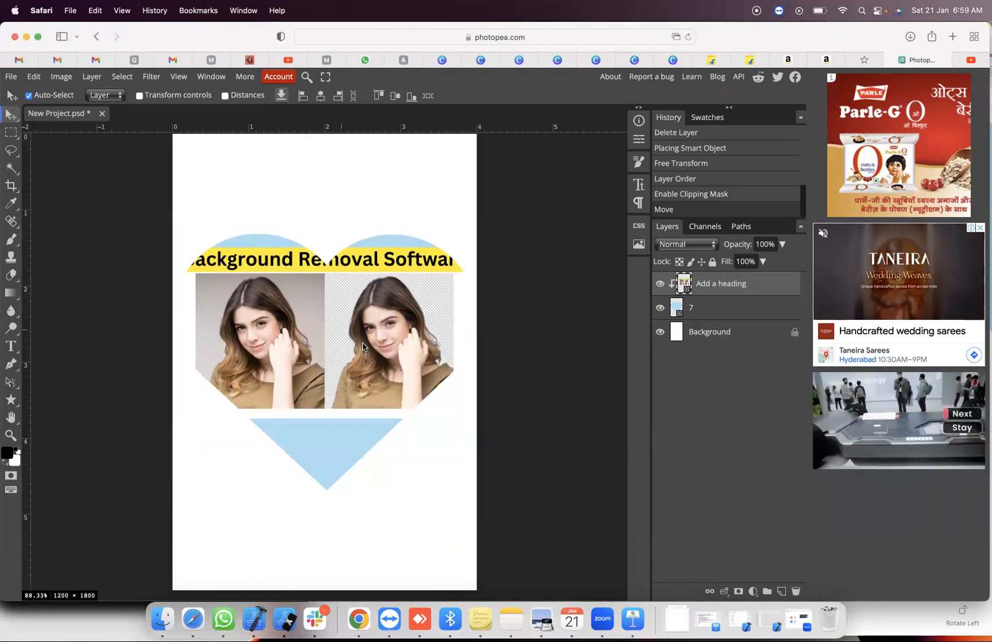
Enlarge the clipped image to about 136% width and 174% height, and position it so the heart's lower tip stays uncovered
key(alt+super+t)
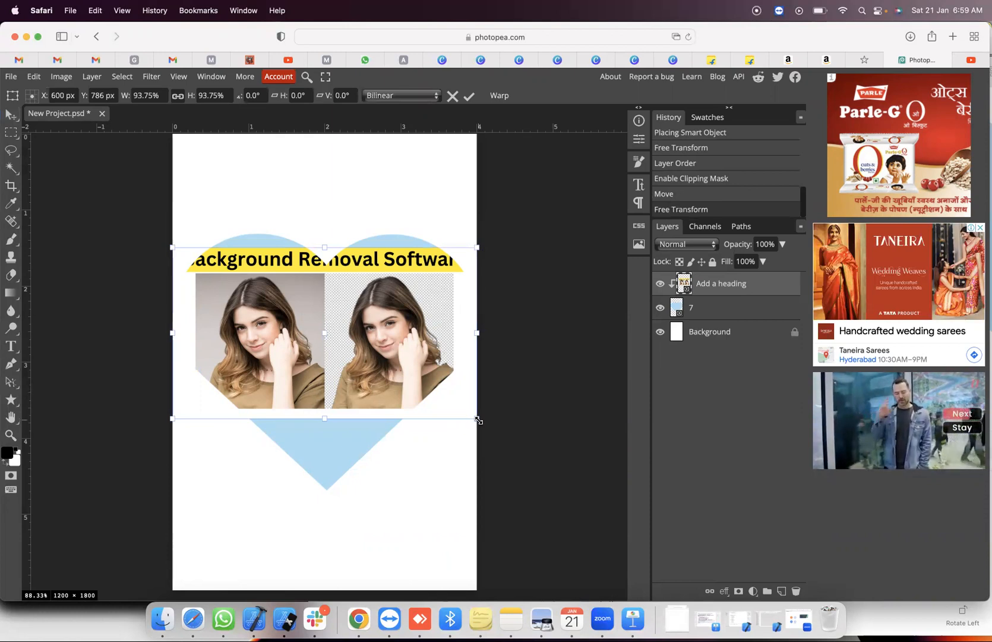
drag(478, 420, 545, 490)
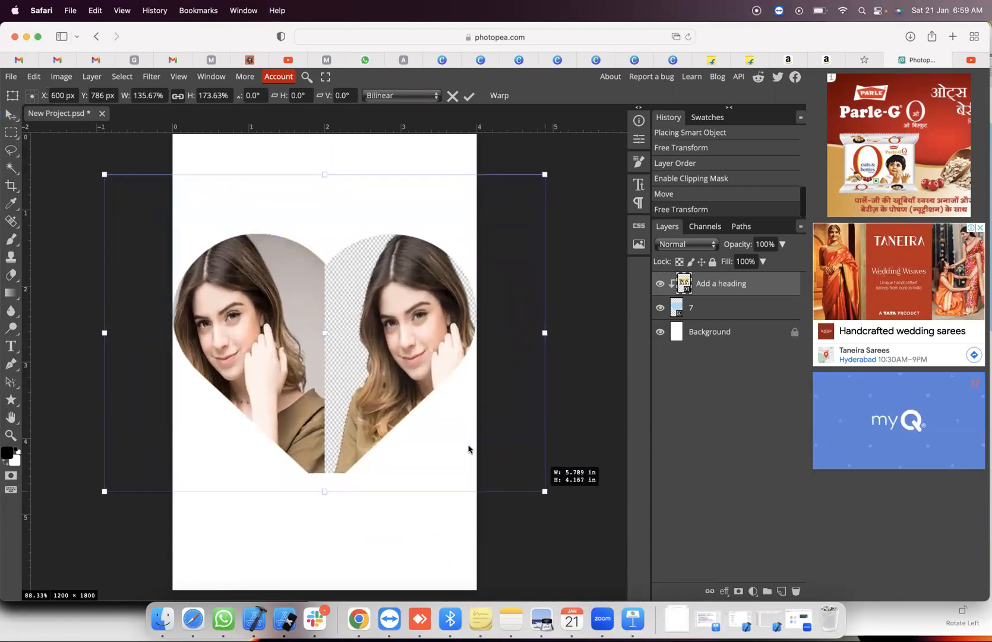
mouse_move(348, 354)
mouse_down()
mouse_move(350, 381)
mouse_move(351, 367)
mouse_up()
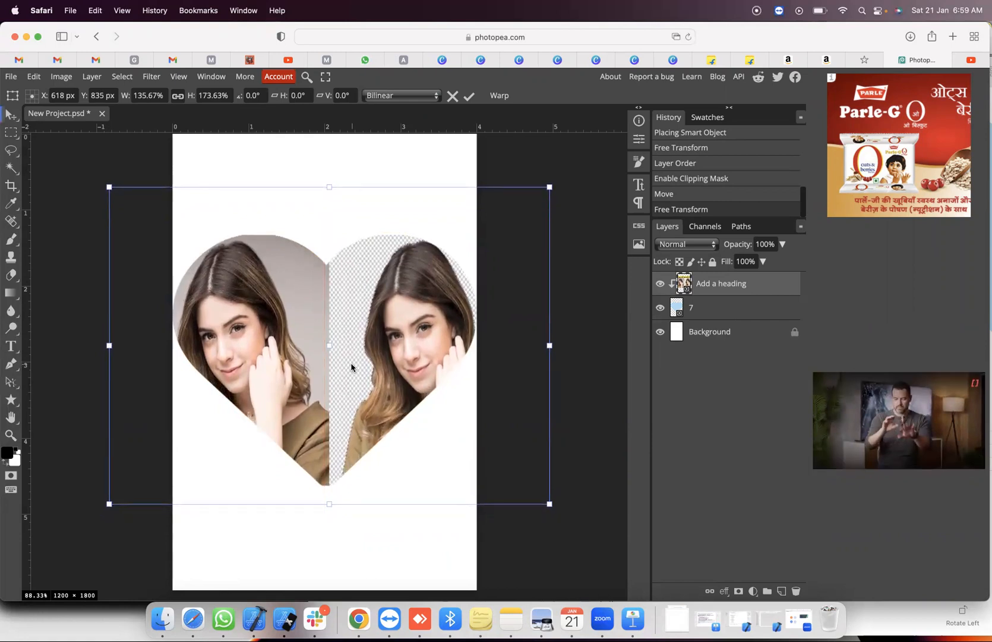
key(Return)
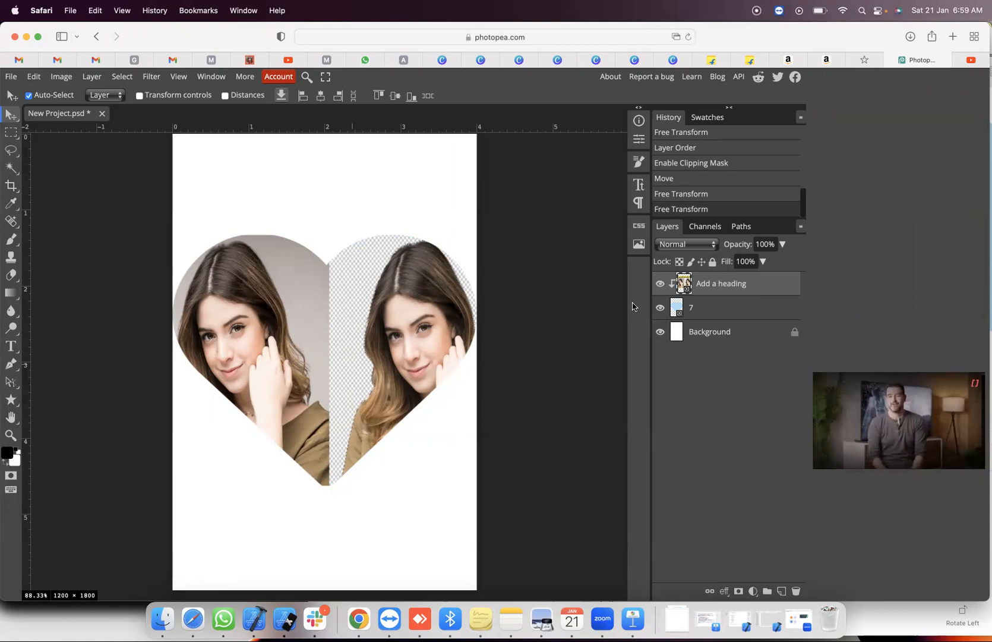
drag(357, 336, 356, 302)
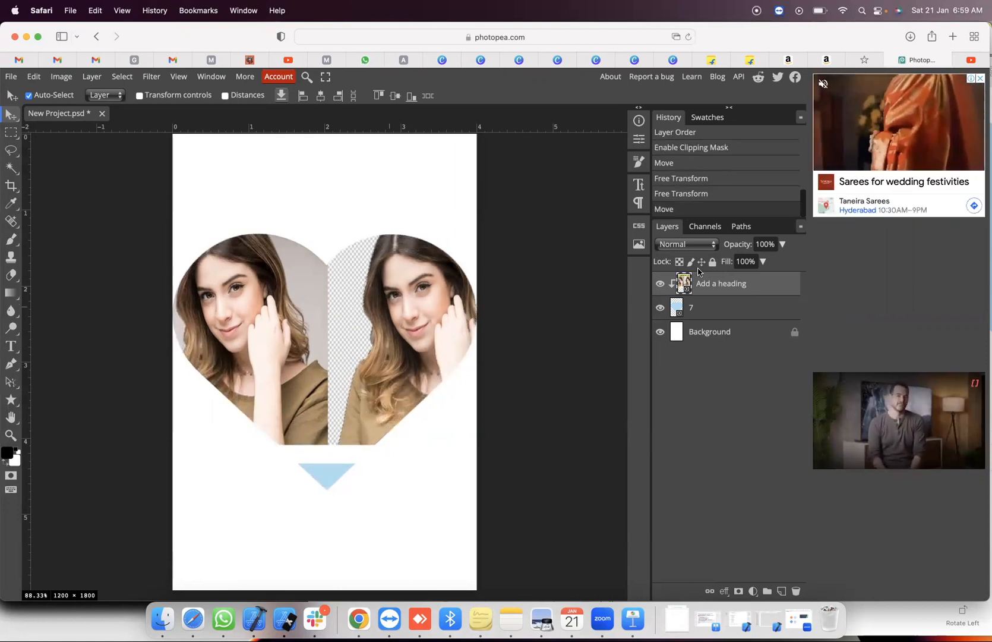
Rasterize the heart layer 7 and undo a trial fill of the whole layer with white
click(710, 312)
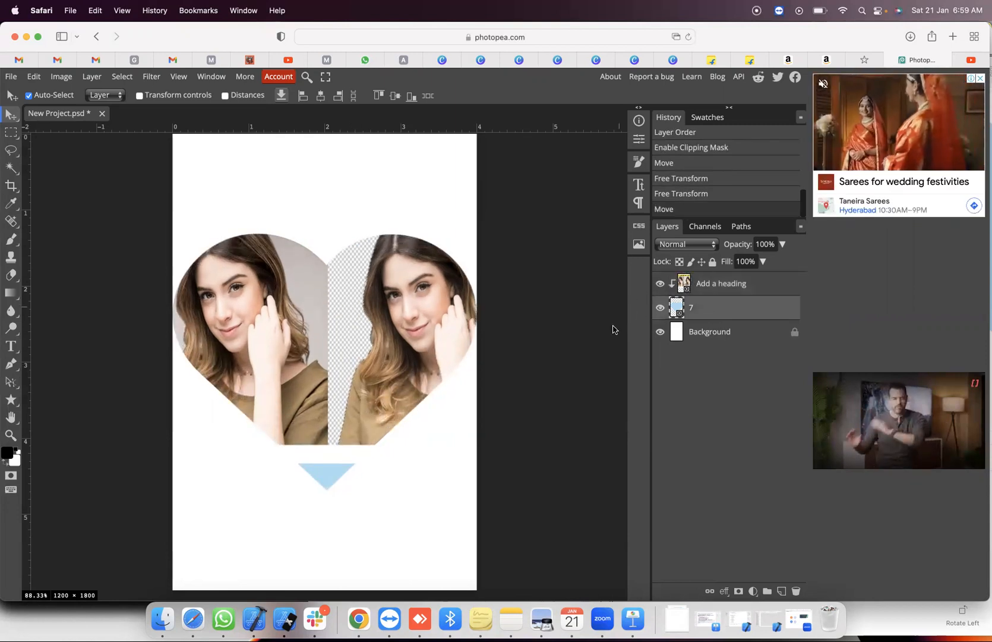
key(alt+BackSpace)
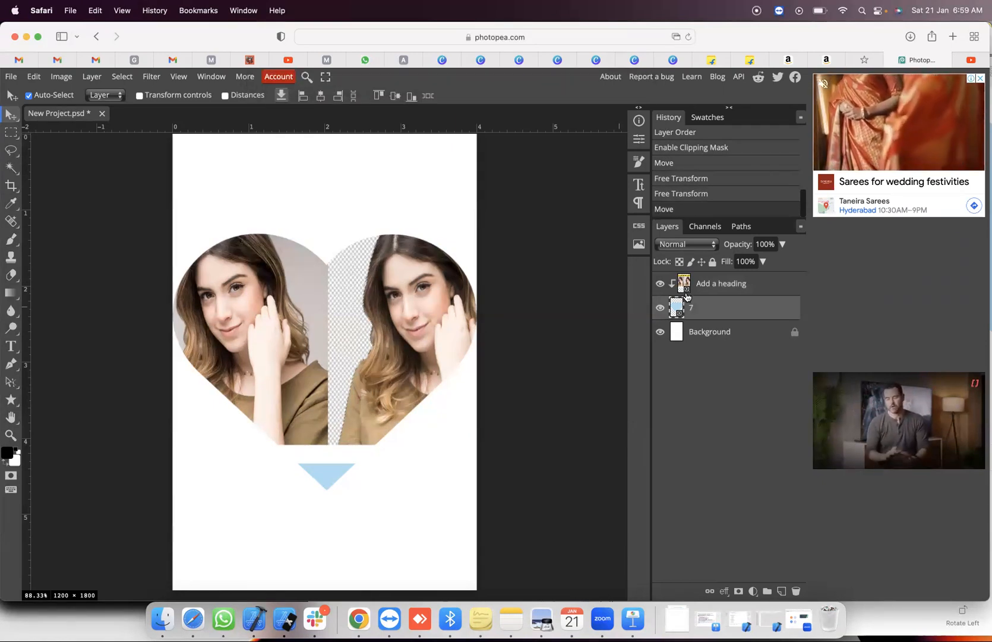
right_click(693, 310)
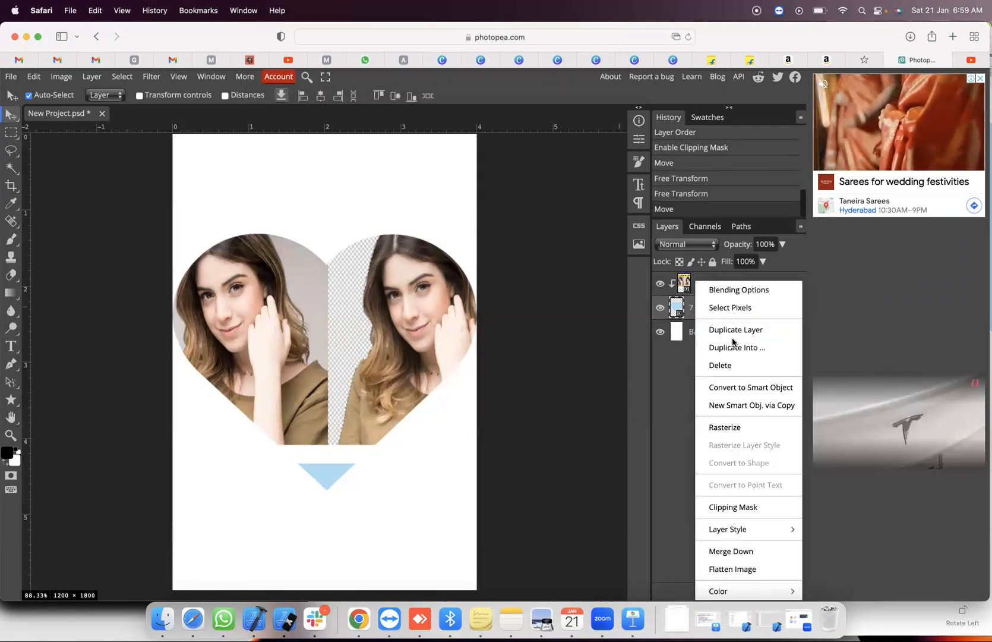
click(739, 424)
key(super+BackSpace)
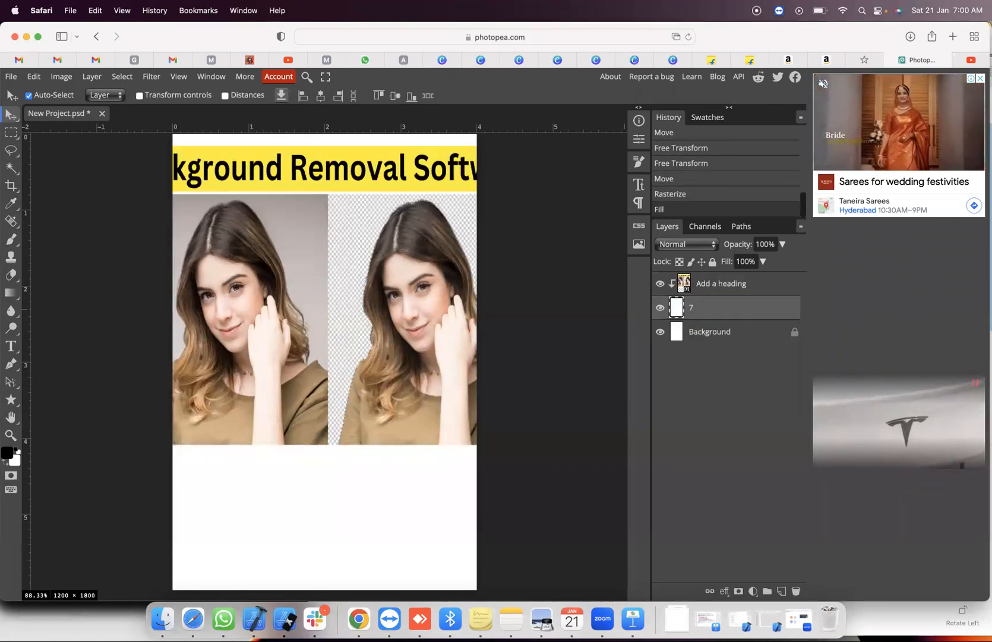
key(super+z)
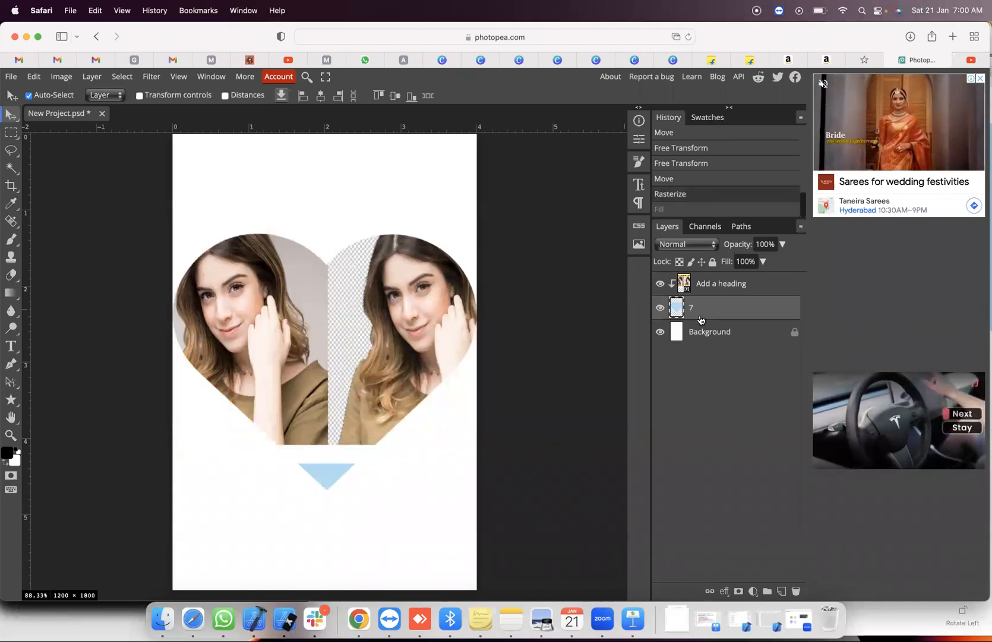
Select the blue heart shape on layer 7 with the Magic Wand and fill it with white
key(w)
click(327, 473)
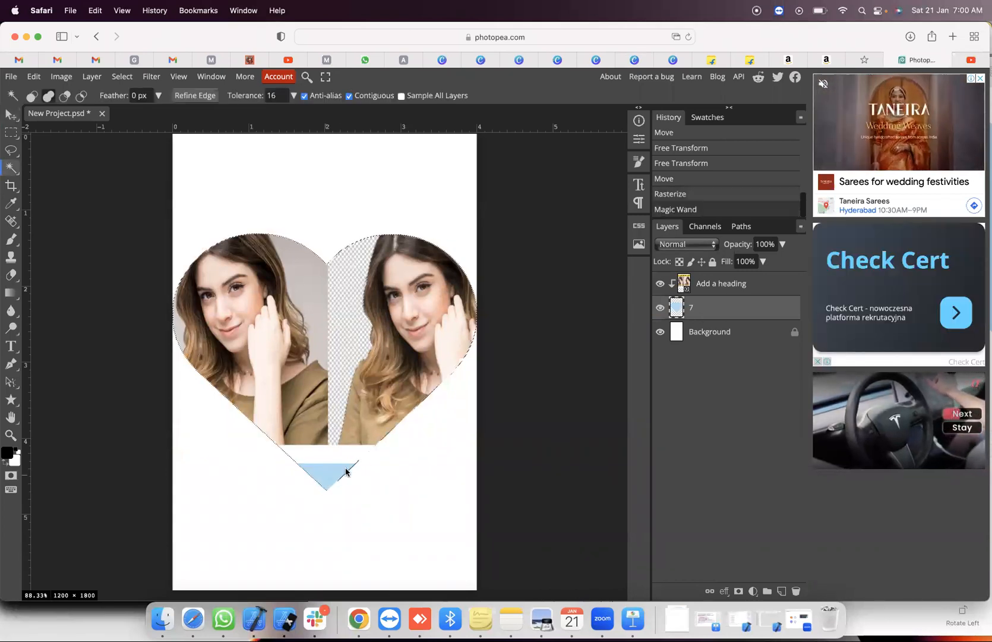
key(super+BackSpace)
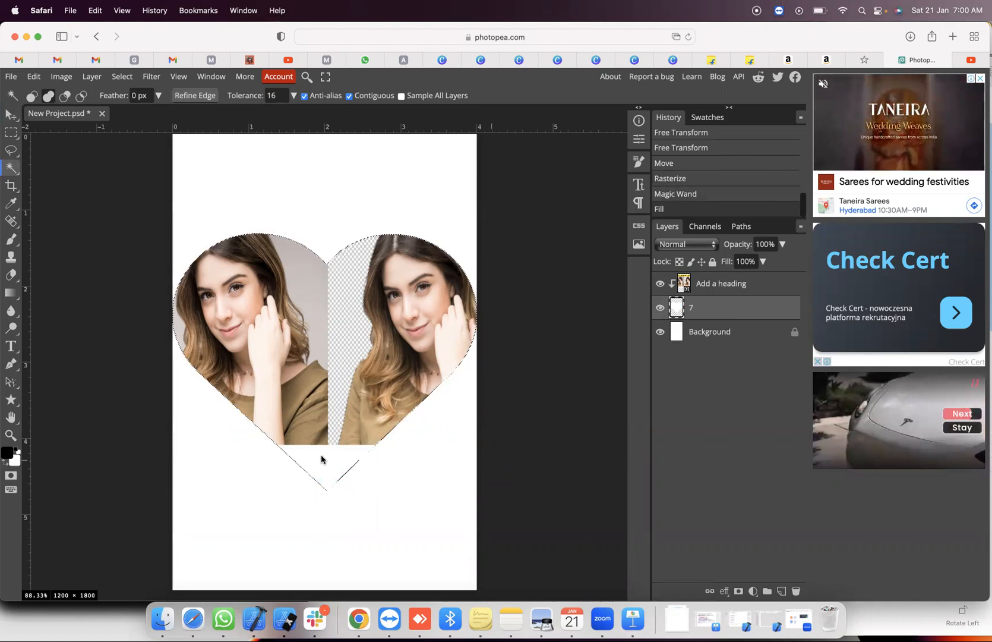